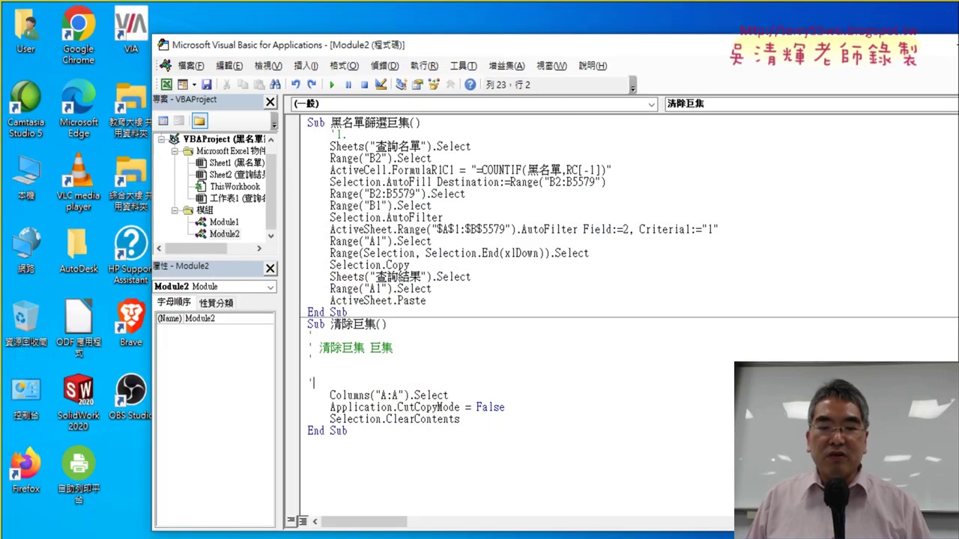
# - Bring the macro-button workbook forward, check 黑名單篩選巨集 in the Macro list, and open the VBA editor
pyautogui.click(546, 502)
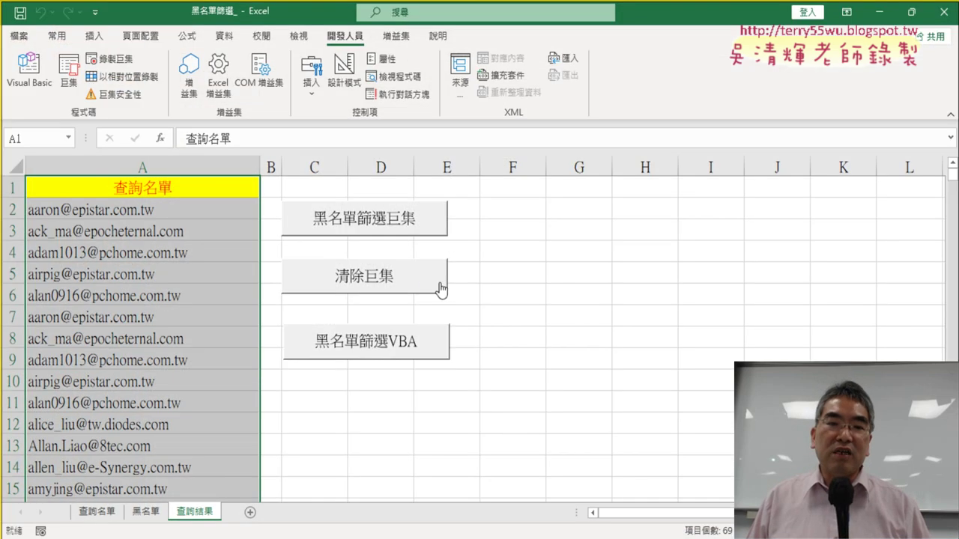
pyautogui.click(29, 71)
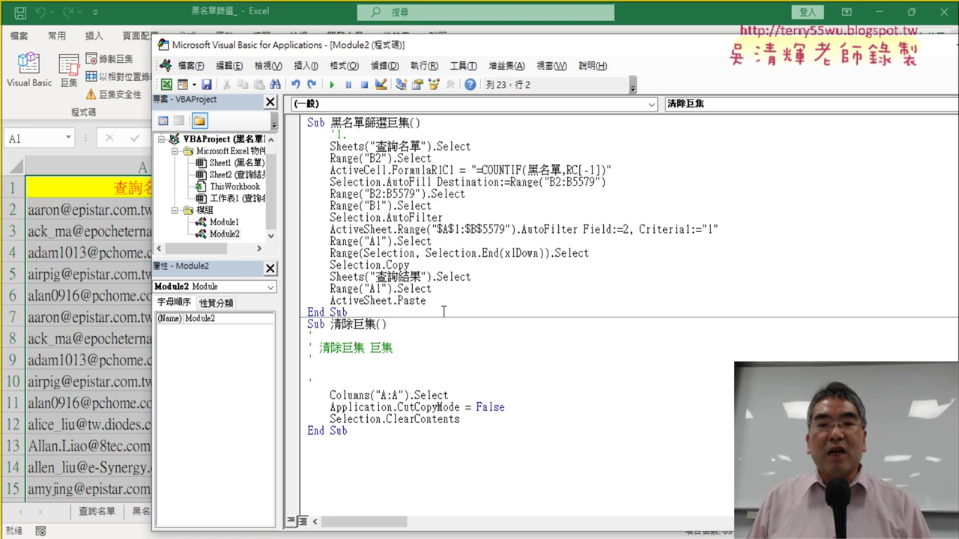
pyautogui.click(69, 71)
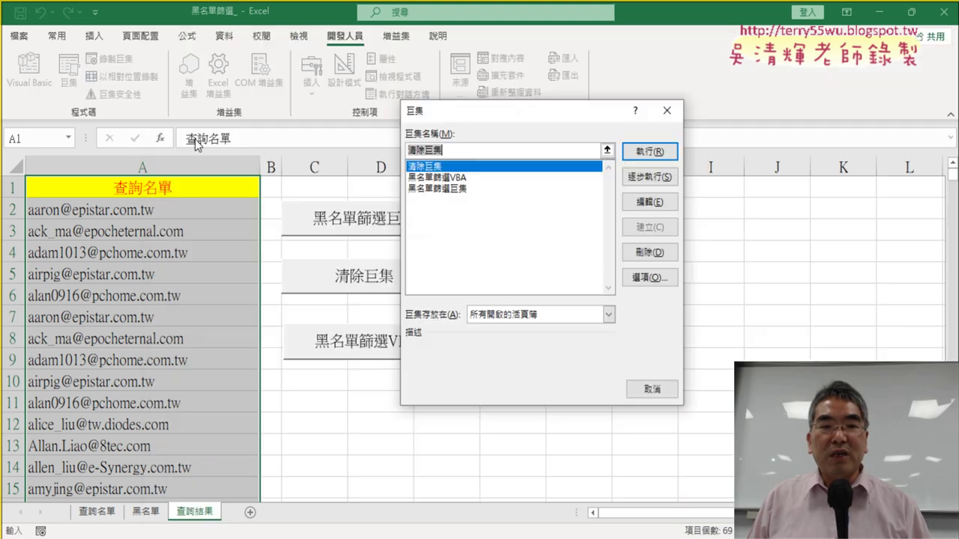
pyautogui.click(442, 189)
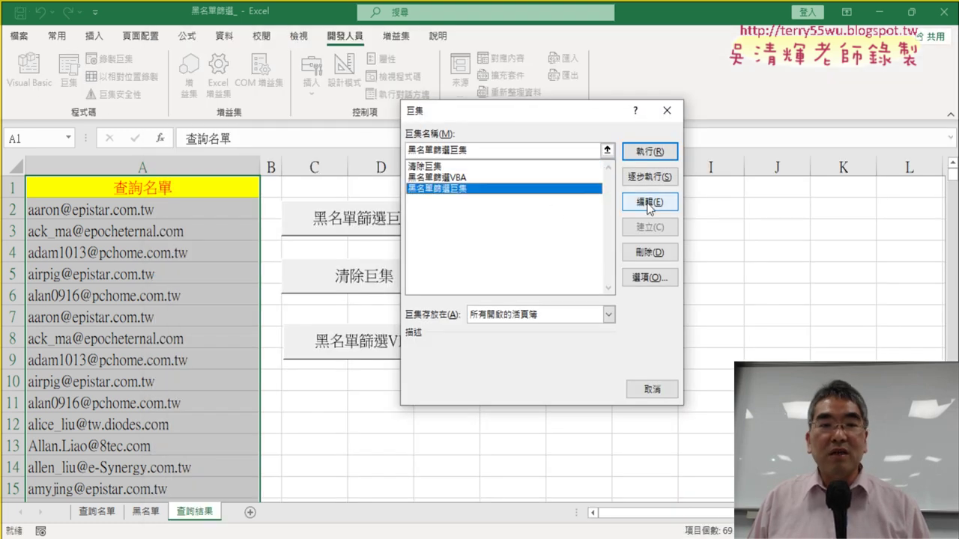
pyautogui.click(666, 110)
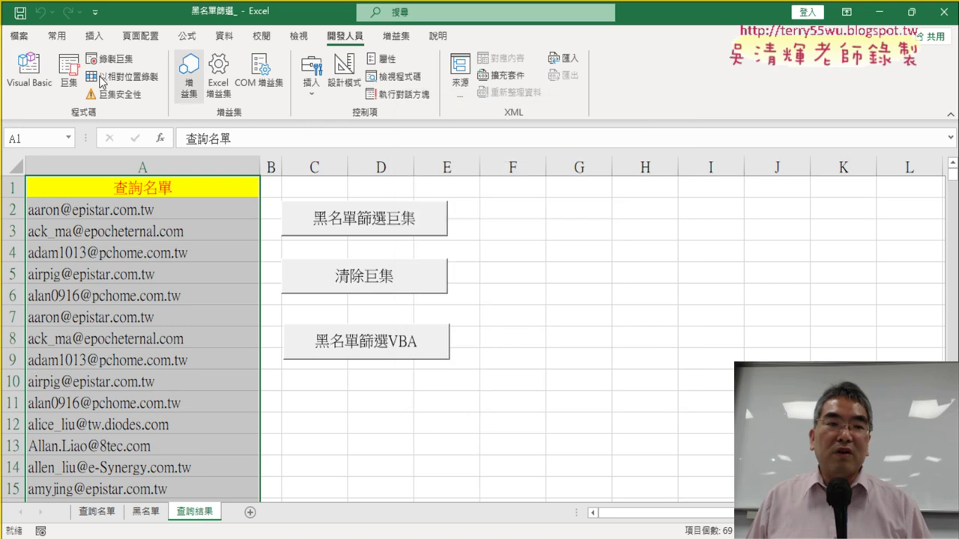
pyautogui.click(24, 84)
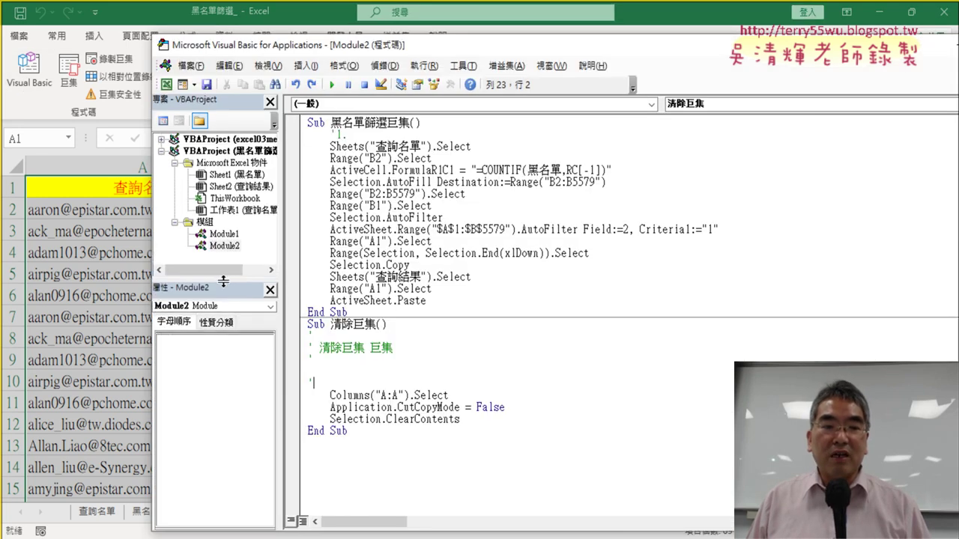
# - Open Module2's code and select lines of the 黑名單篩選巨集 body to review them
pyautogui.doubleClick(225, 245)
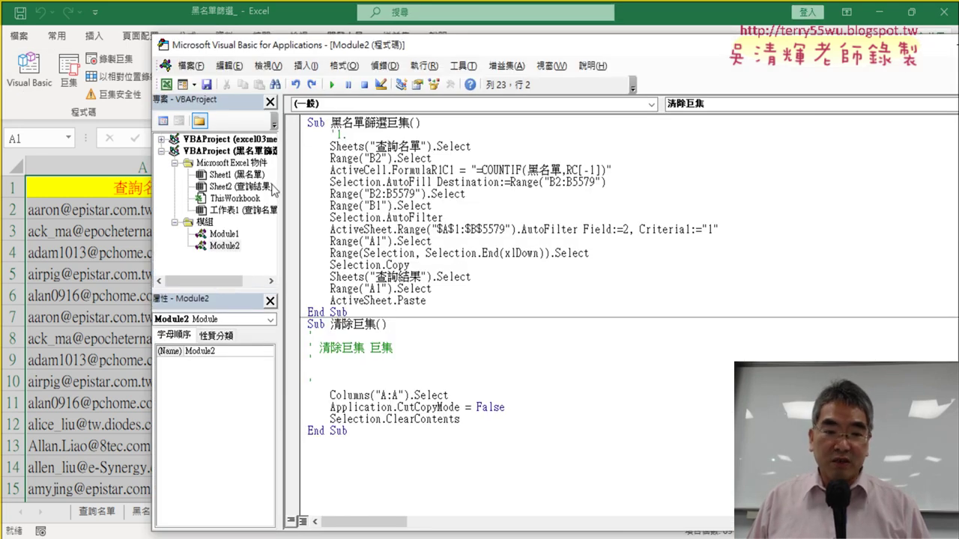
pyautogui.moveTo(465, 307)
pyautogui.mouseDown()
pyautogui.moveTo(329, 229)
pyautogui.moveTo(295, 135)
pyautogui.mouseUp()
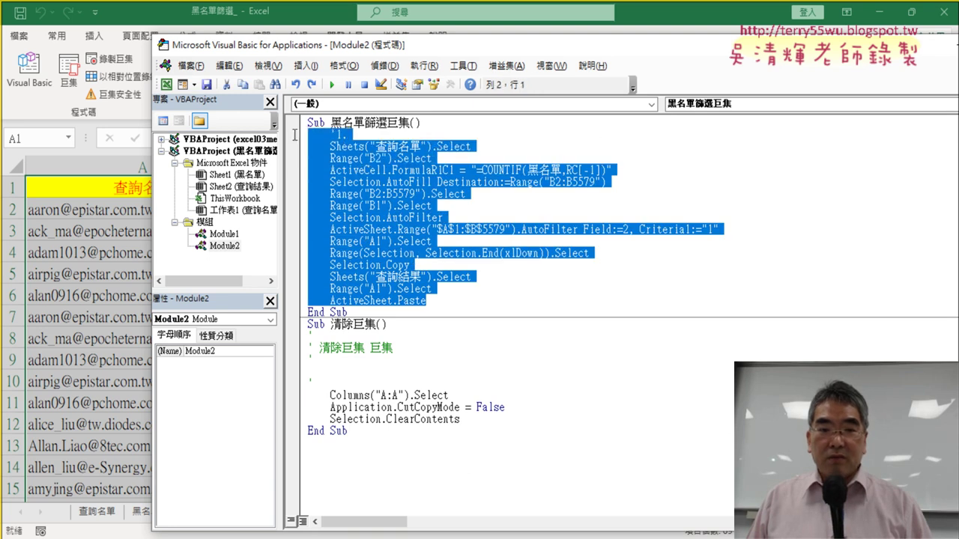
pyautogui.click(500, 208)
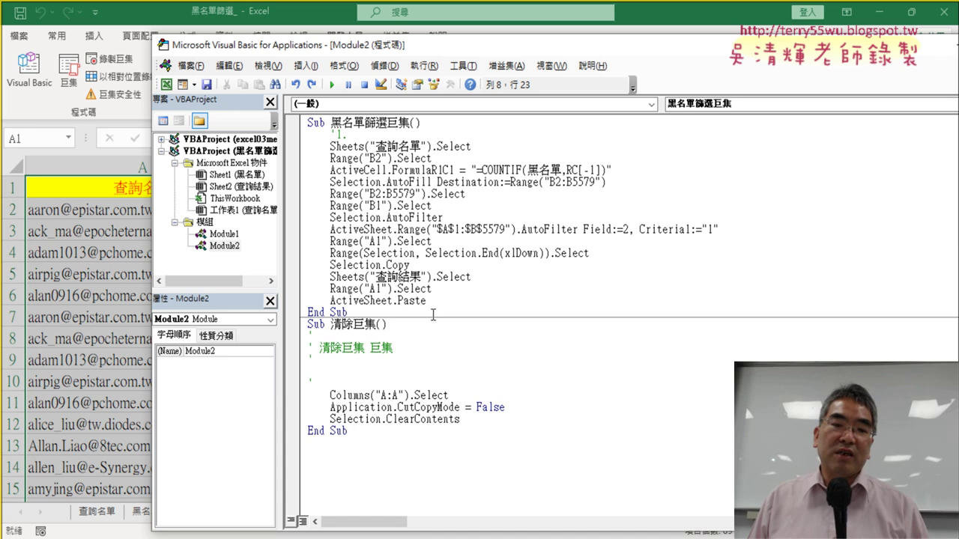
pyautogui.moveTo(427, 300); pyautogui.dragTo(306, 148)
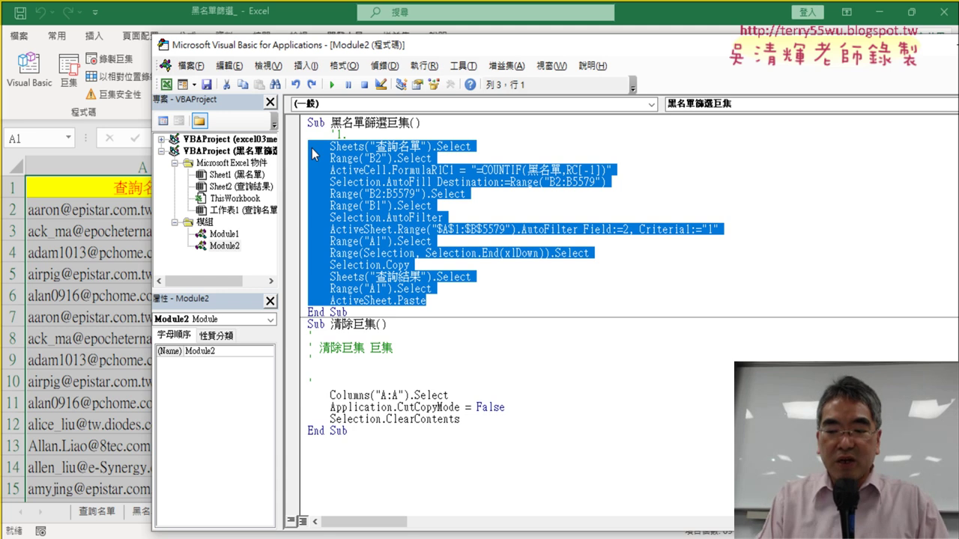
pyautogui.press('Right')
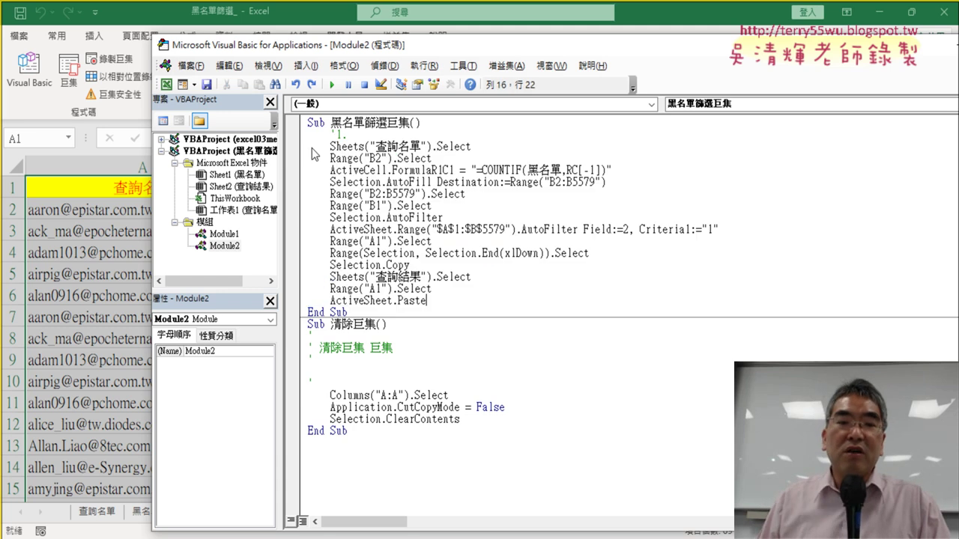
pyautogui.moveTo(347, 135); pyautogui.dragTo(335, 135)
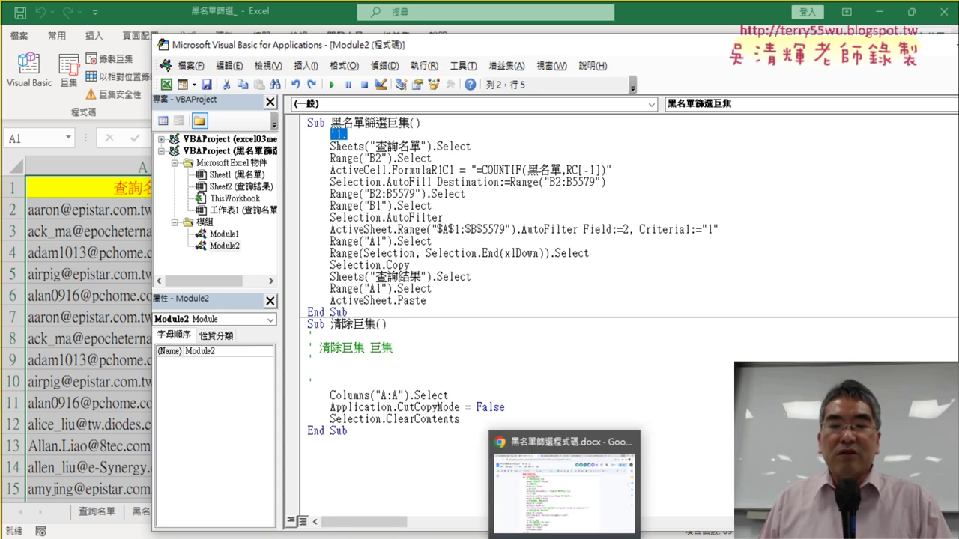
# - Switch to 黑名單篩選程式碼.docx and select the commented 黑名單篩選巨集 code
pyautogui.click(561, 496)
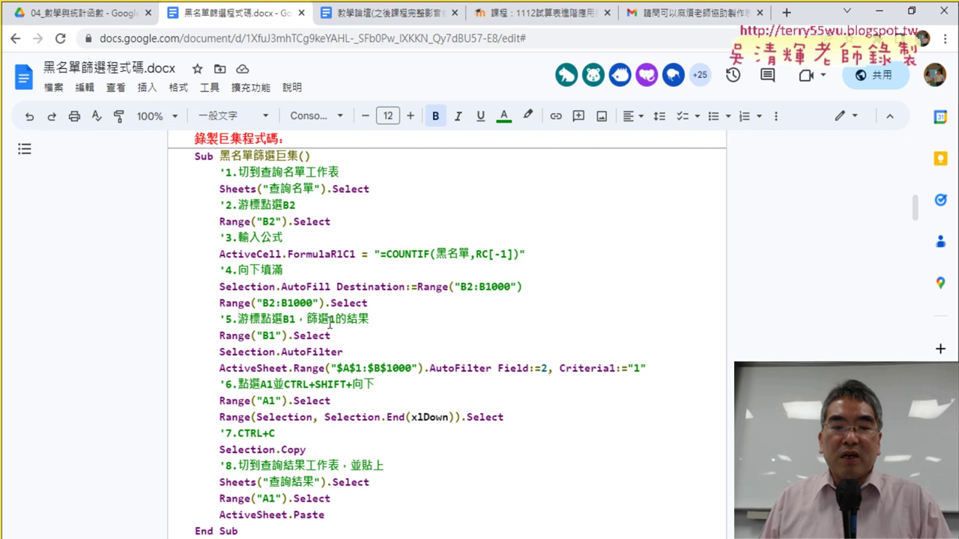
pyautogui.scroll(-2, 329, 322)
pyautogui.moveTo(325, 442)
pyautogui.mouseDown()
pyautogui.moveTo(208, 177)
pyautogui.moveTo(209, 227)
pyautogui.mouseUp()
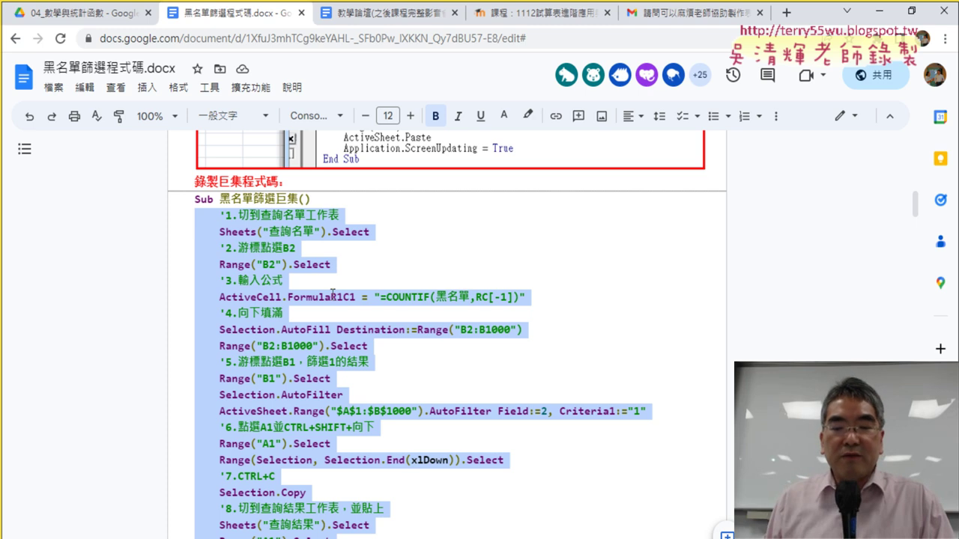
# - Replace the old 黑名單篩選巨集 body in the VBA editor with the pasted commented code
pyautogui.click(659, 507)
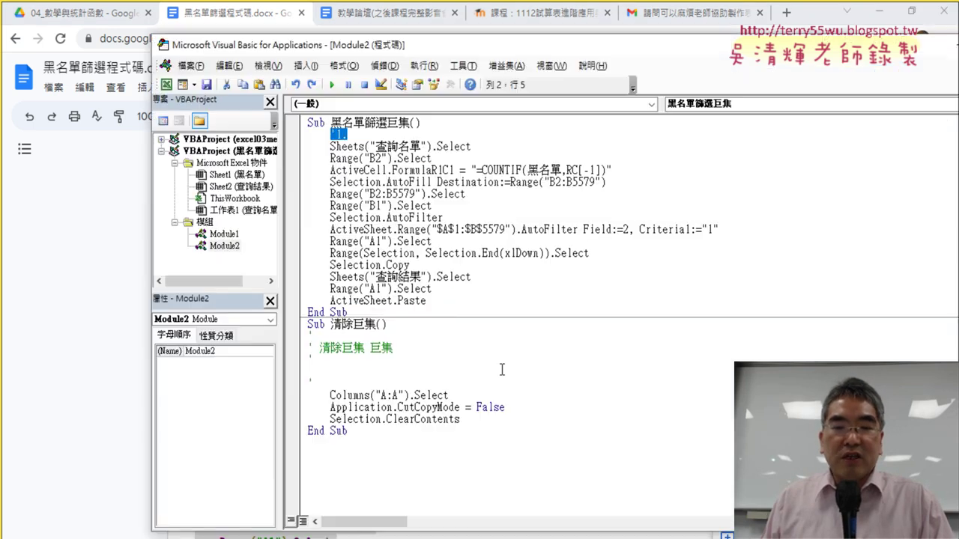
pyautogui.moveTo(434, 300)
pyautogui.mouseDown()
pyautogui.moveTo(322, 195)
pyautogui.moveTo(300, 145)
pyautogui.mouseUp()
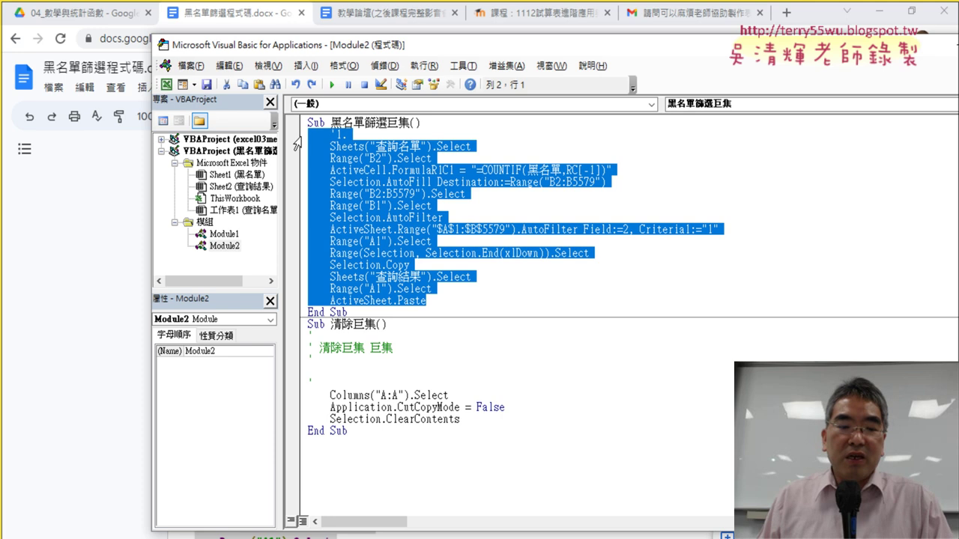
pyautogui.write('\'1.切到查詢名單工作表     Sheets("查詢名單").Select     \'2.游標點選B2     Range("B2").Select     \'3.輸入公式     ActiveCell.FormulaR1C1 = "=COUNTIF(黑名單,RC[-1])"     \'4.向下填滿     Selection.AutoFill Destination:=Range("B2:B1000")     Range("B2:B1000").Select     \'5.游標點選B1，篩選1的結果     Range("B1").Select     Selection.AutoFilter     ActiveSheet.Range("$A$1:$B$1000").AutoFilter Field:=2, Criteria1:="1"     \'6.點選A1並CTRL+SHIFT+向下     Range("A1").Select     Range(Selection, Selection.End(xlDown)).Select     \'7.CTRL+C     Selection.Copy     \'8.切到查詢結果工作表，並貼上     Sheets("查詢結果").Select     Range("A1").Select     ActiveSheet.Paste')
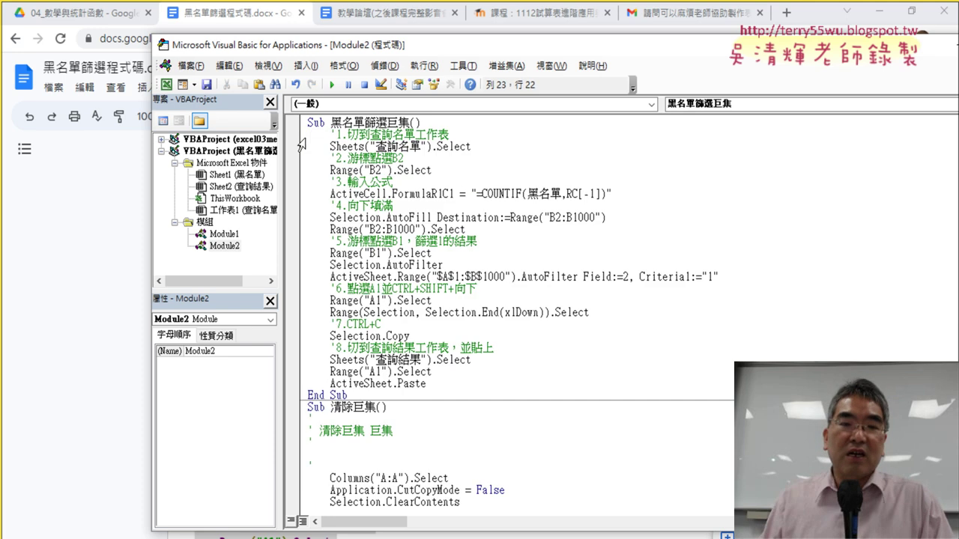
# - Highlight the step 1 comment and the Sheets keyword, then minimize the browser
pyautogui.click(468, 171)
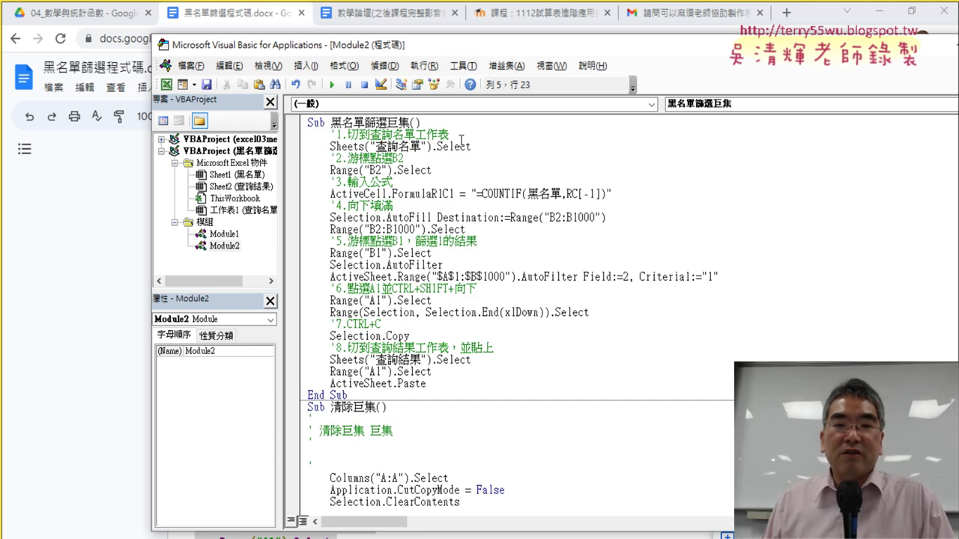
pyautogui.moveTo(449, 135); pyautogui.dragTo(341, 135)
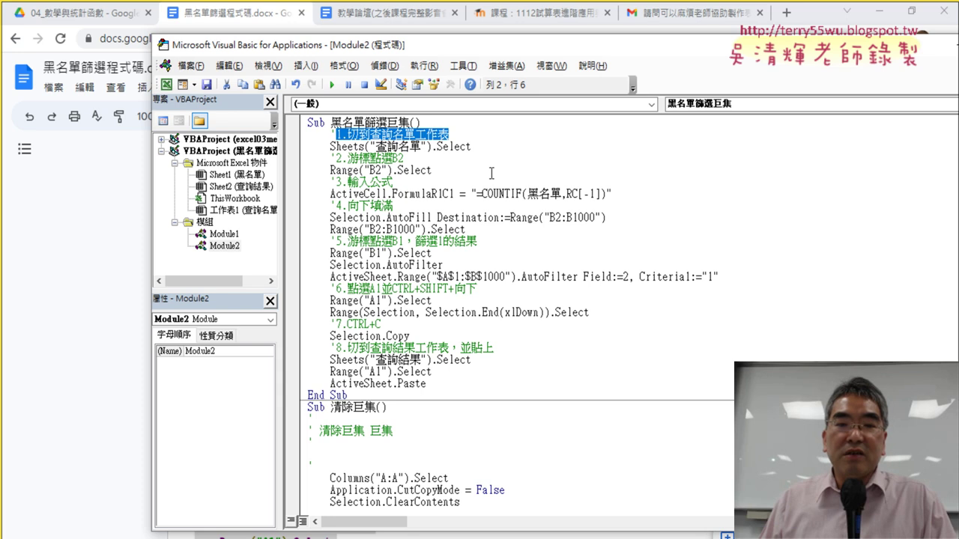
pyautogui.moveTo(330, 147); pyautogui.dragTo(350, 147)
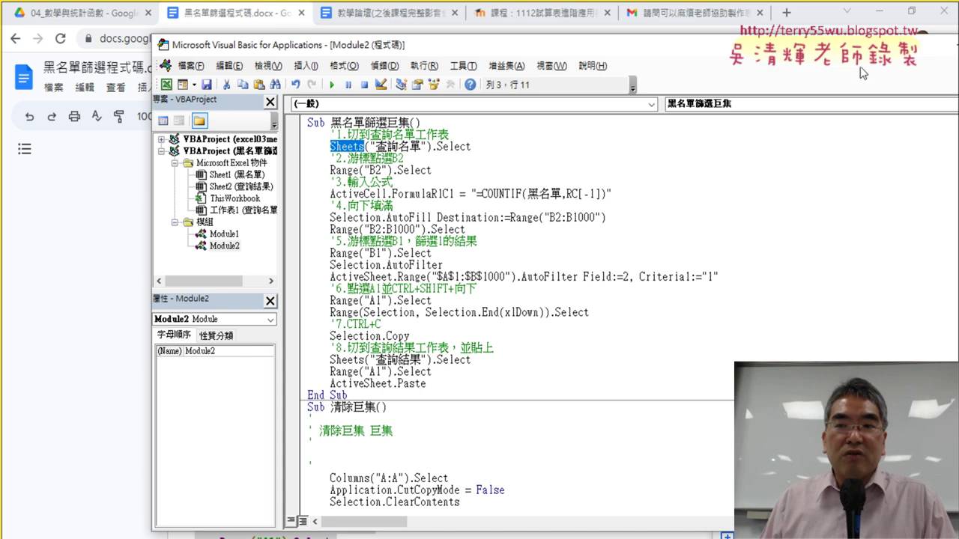
pyautogui.click(879, 12)
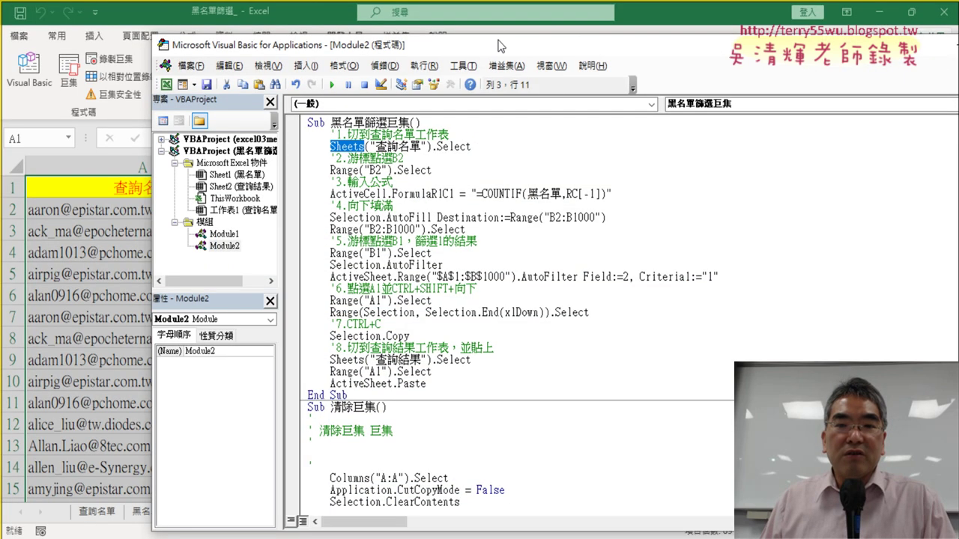
# - Mark the 查詢名單 sheet name, its .Select line and Range("B2") in red
pyautogui.moveTo(497, 39); pyautogui.dragTo(502, 50)
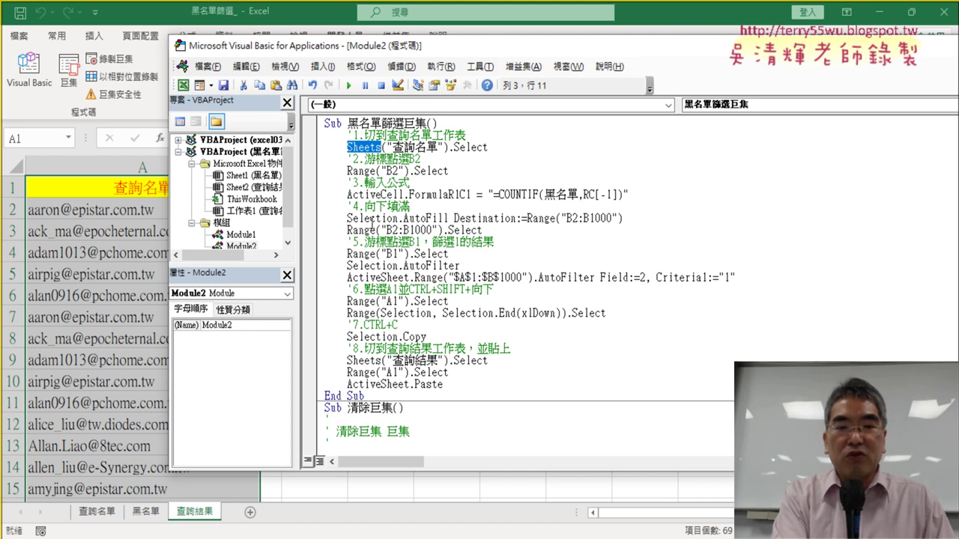
pyautogui.moveTo(96, 524); pyautogui.dragTo(120, 499)
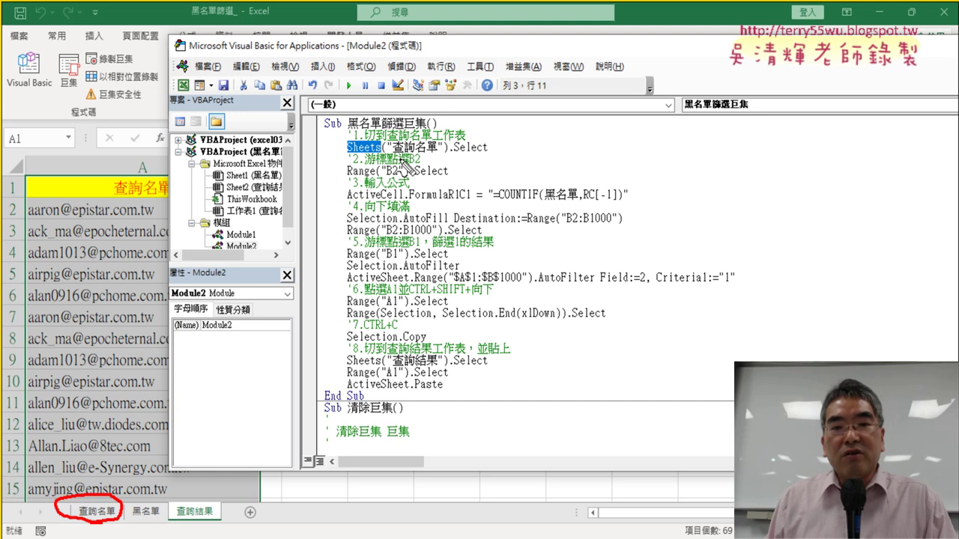
pyautogui.moveTo(392, 156); pyautogui.dragTo(437, 155)
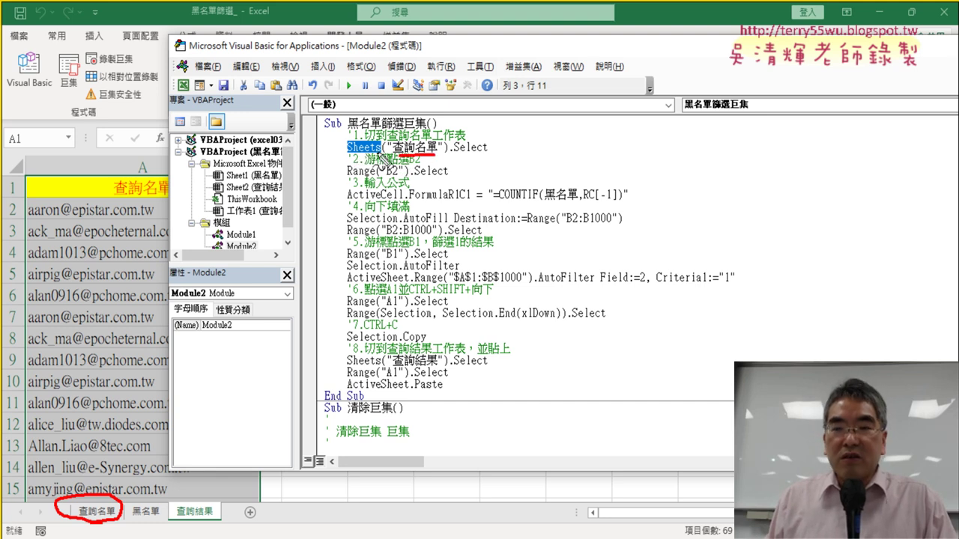
pyautogui.moveTo(451, 156); pyautogui.dragTo(489, 155)
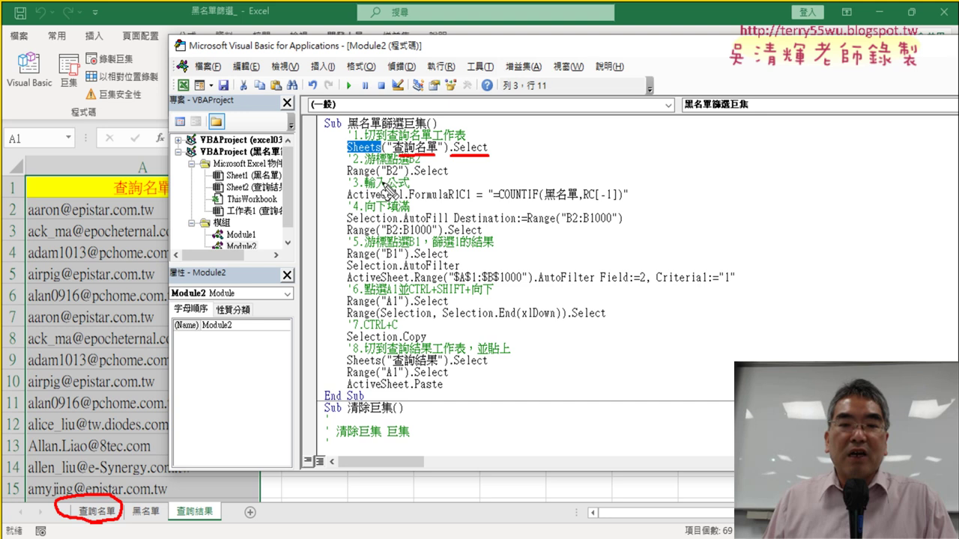
pyautogui.moveTo(346, 179); pyautogui.dragTo(411, 181)
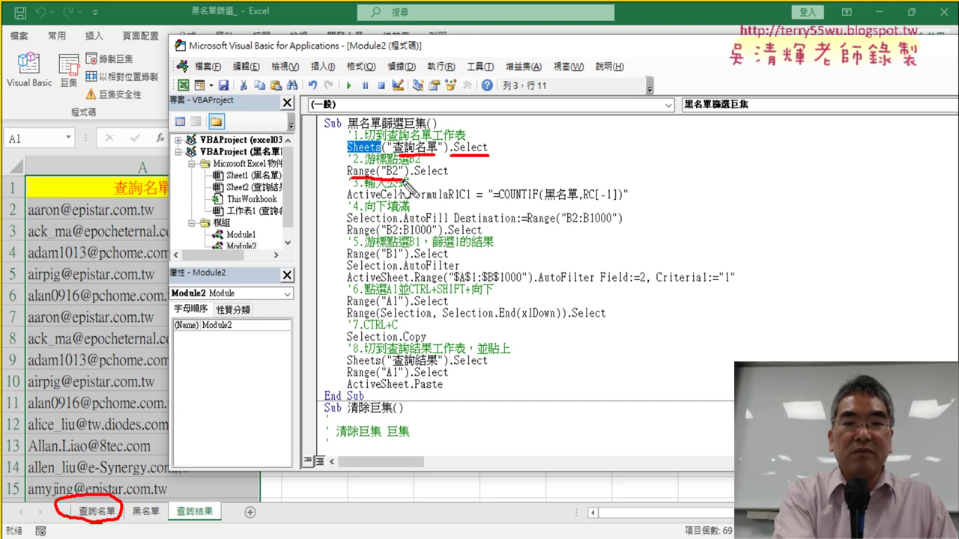
# - Clear the annotations, move the editor right, and run 黑名單篩選巨集 with F5
pyautogui.press('Escape')
pyautogui.moveTo(492, 56); pyautogui.dragTo(641, 49)
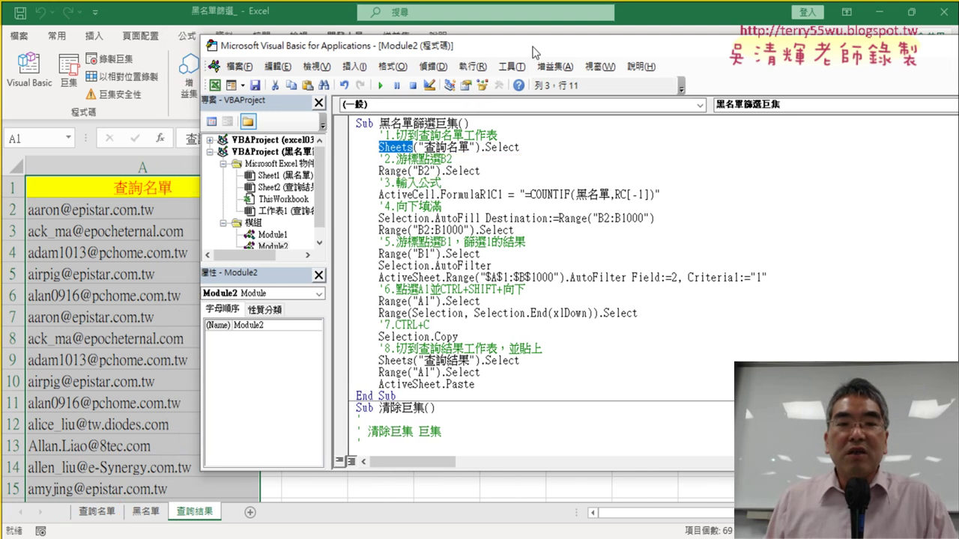
pyautogui.press('F5')
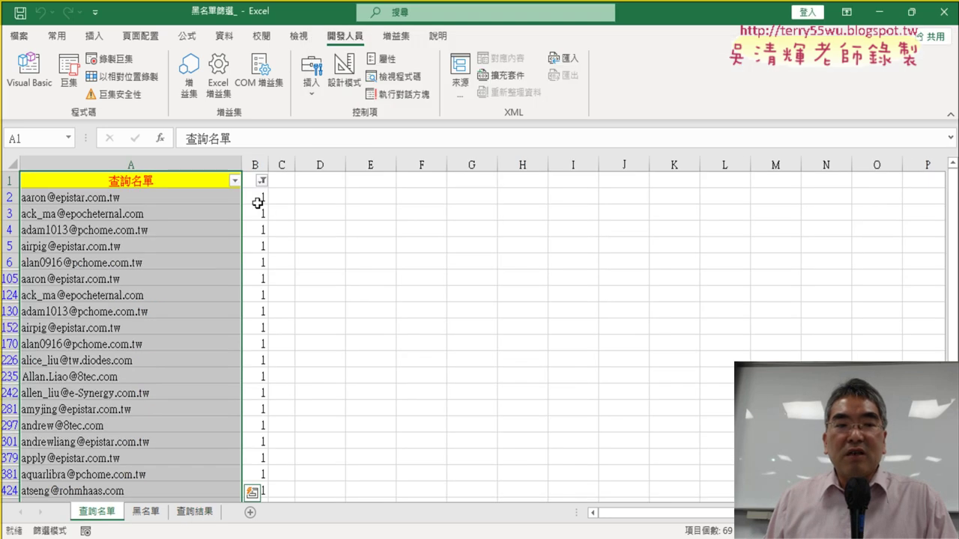
# - Annotate the B2 selection, COUNTIF formula, B2:B1000 fill and B1 AutoFilter steps
pyautogui.click(29, 71)
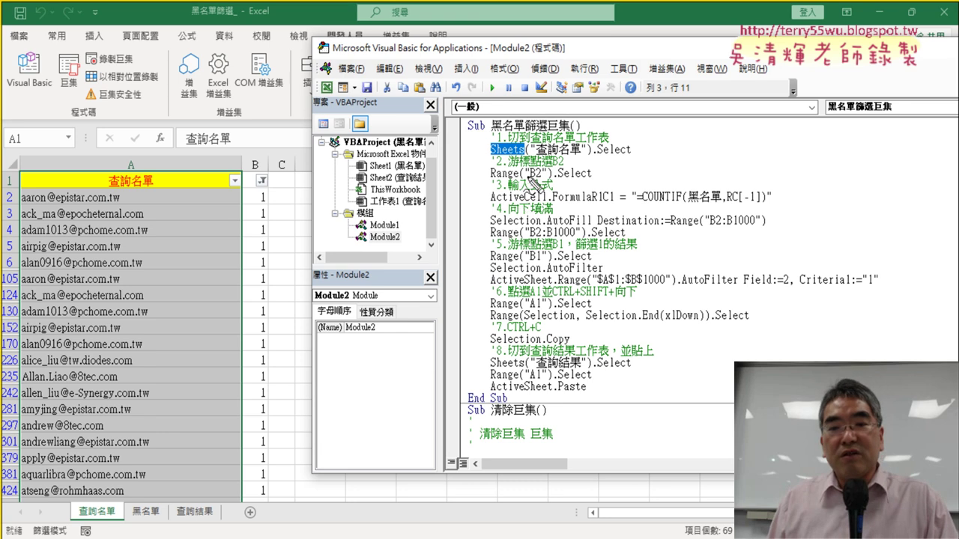
pyautogui.moveTo(496, 180); pyautogui.dragTo(591, 179)
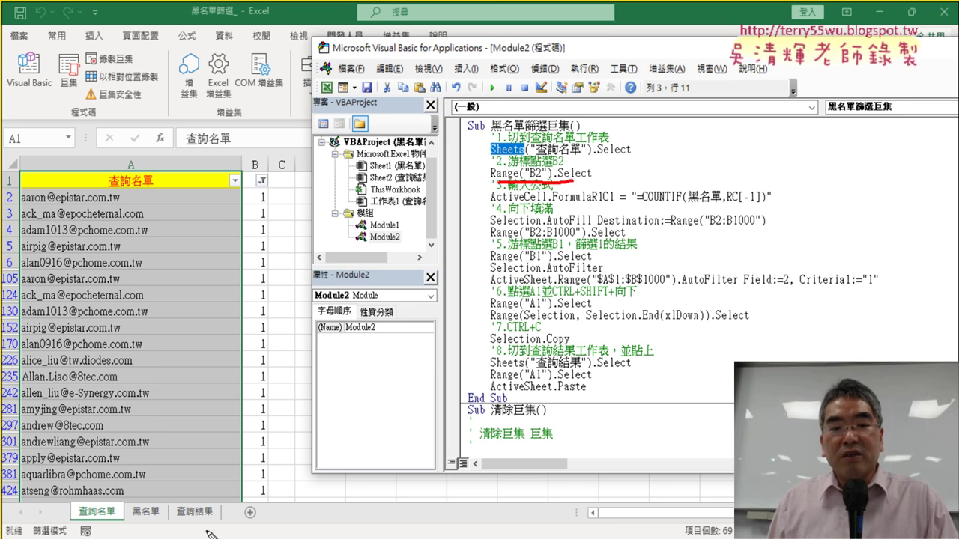
pyautogui.moveTo(210, 534)
pyautogui.mouseDown()
pyautogui.moveTo(184, 526)
pyautogui.moveTo(243, 504)
pyautogui.moveTo(215, 530)
pyautogui.mouseUp()
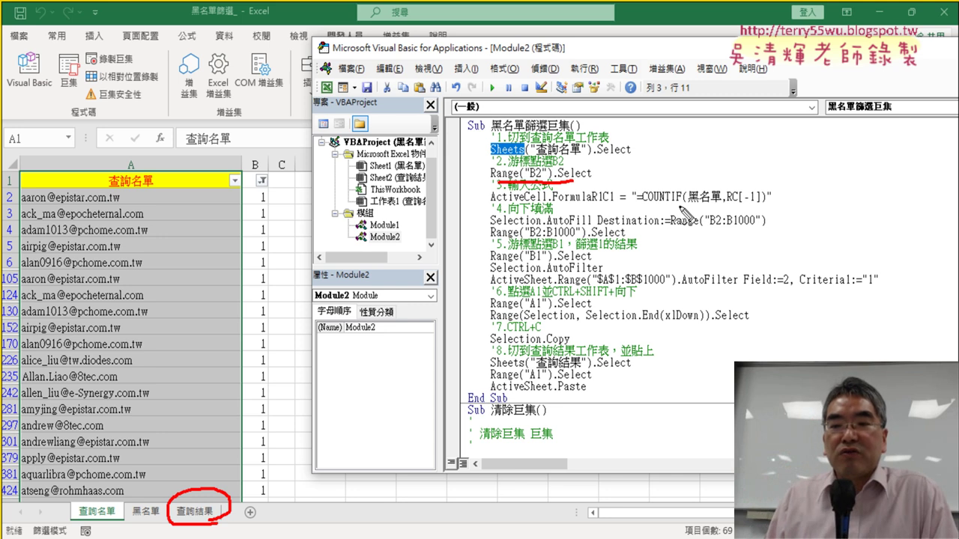
pyautogui.moveTo(652, 203); pyautogui.dragTo(738, 201)
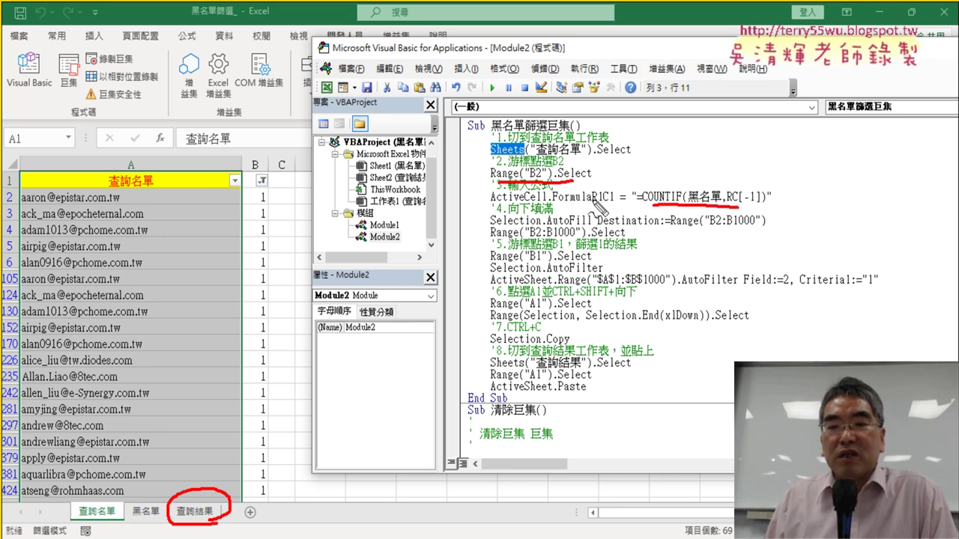
pyautogui.moveTo(279, 188); pyautogui.dragTo(283, 196)
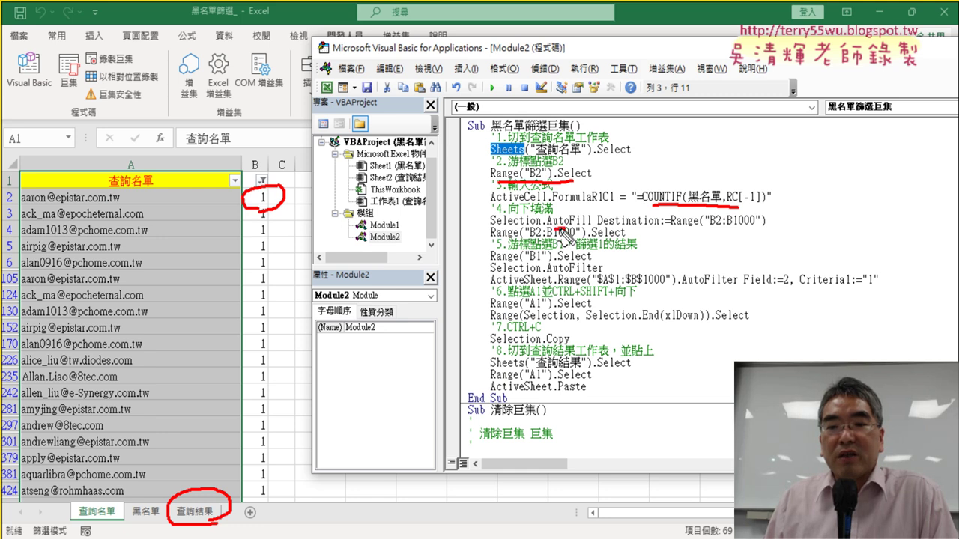
pyautogui.moveTo(562, 235); pyautogui.dragTo(591, 234)
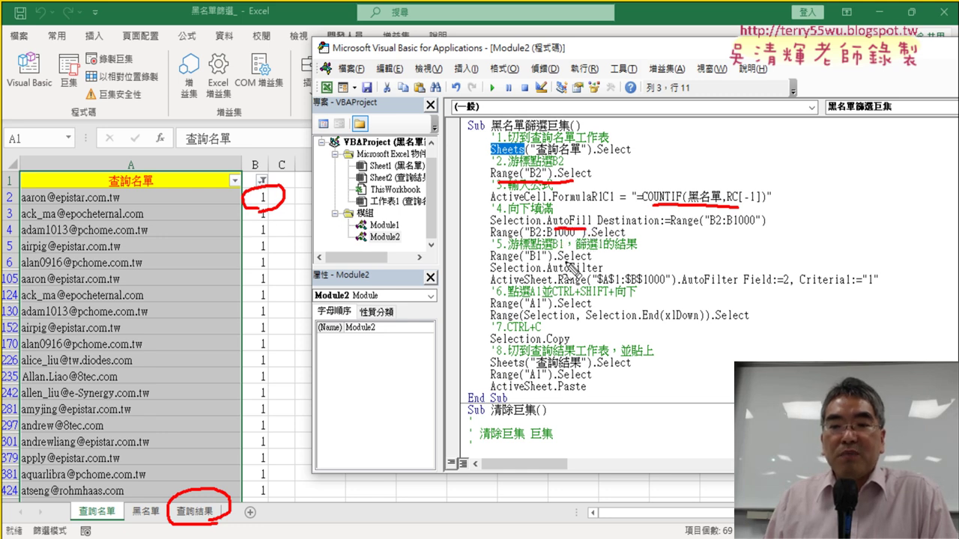
pyautogui.moveTo(526, 261); pyautogui.dragTo(541, 260)
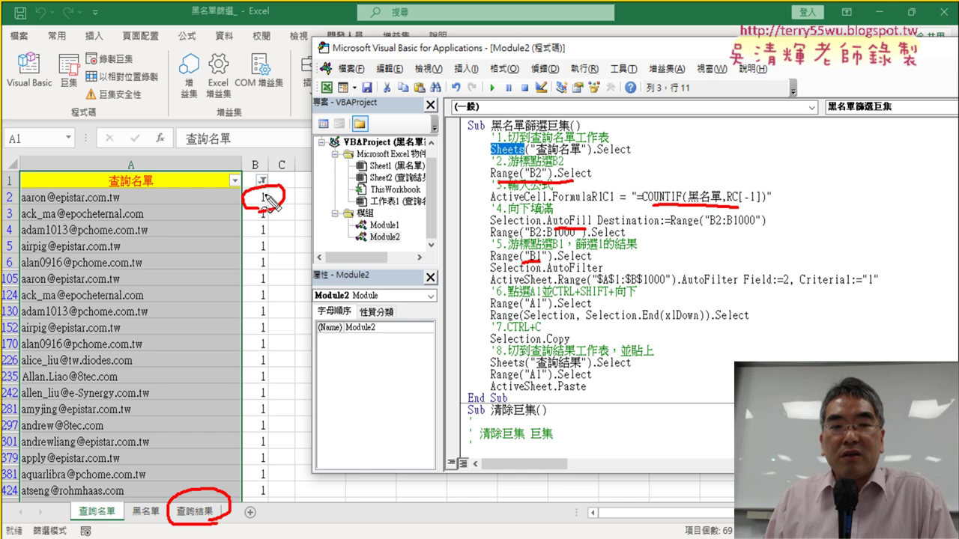
pyautogui.moveTo(236, 183); pyautogui.dragTo(277, 197)
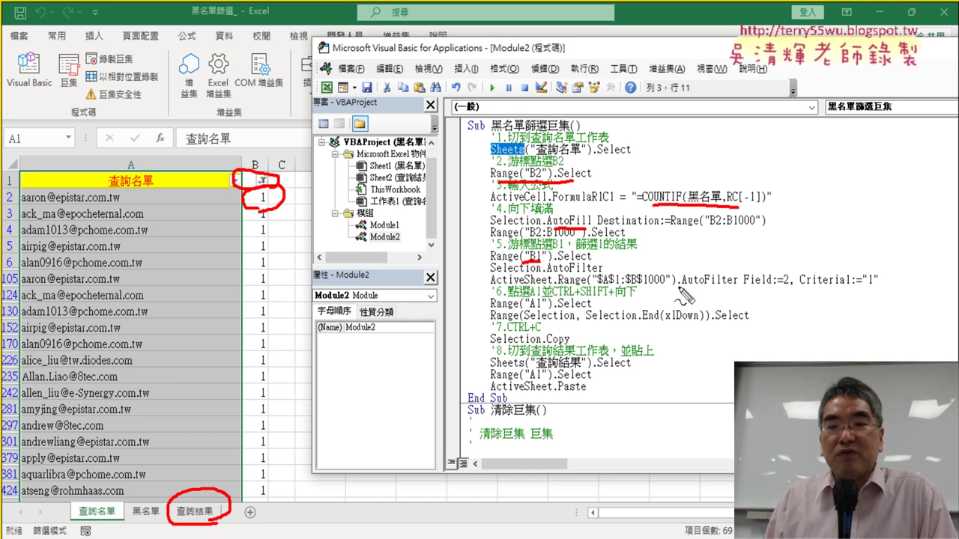
pyautogui.moveTo(683, 288); pyautogui.dragTo(740, 287)
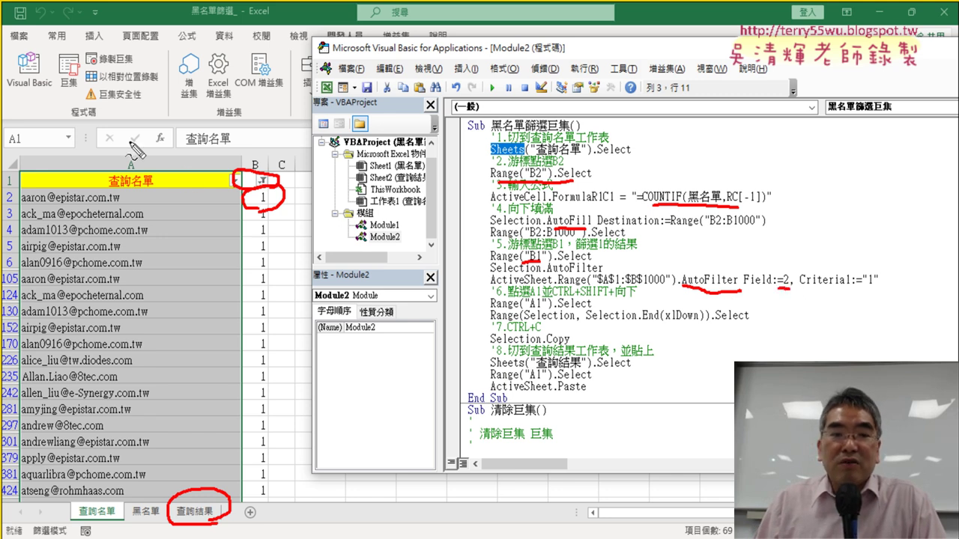
# - Link Field:=2 and criterion 1 to the sheet columns, mark the copy/paste steps, then clear
pyautogui.moveTo(133, 134); pyautogui.dragTo(132, 158)
pyautogui.moveTo(244, 130); pyautogui.dragTo(300, 148)
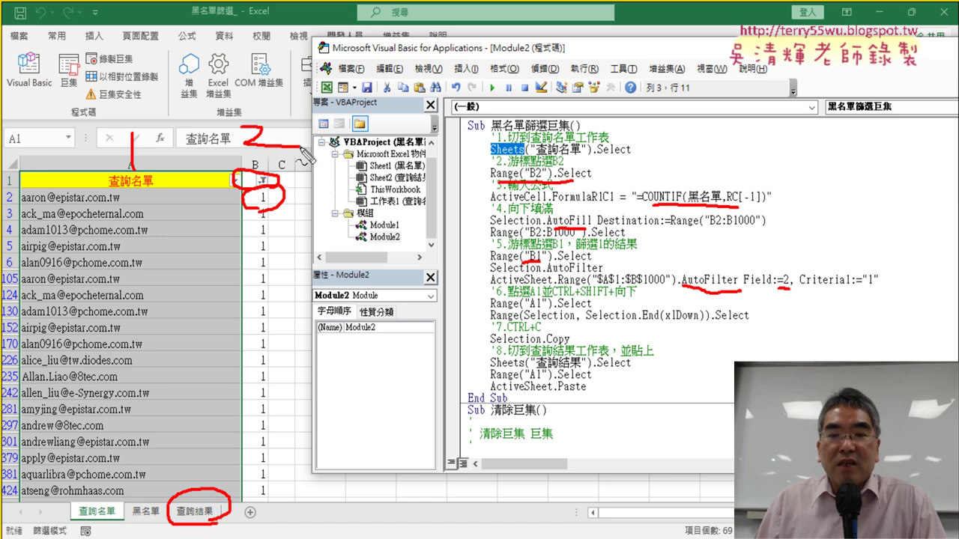
pyautogui.moveTo(771, 266); pyautogui.dragTo(779, 300)
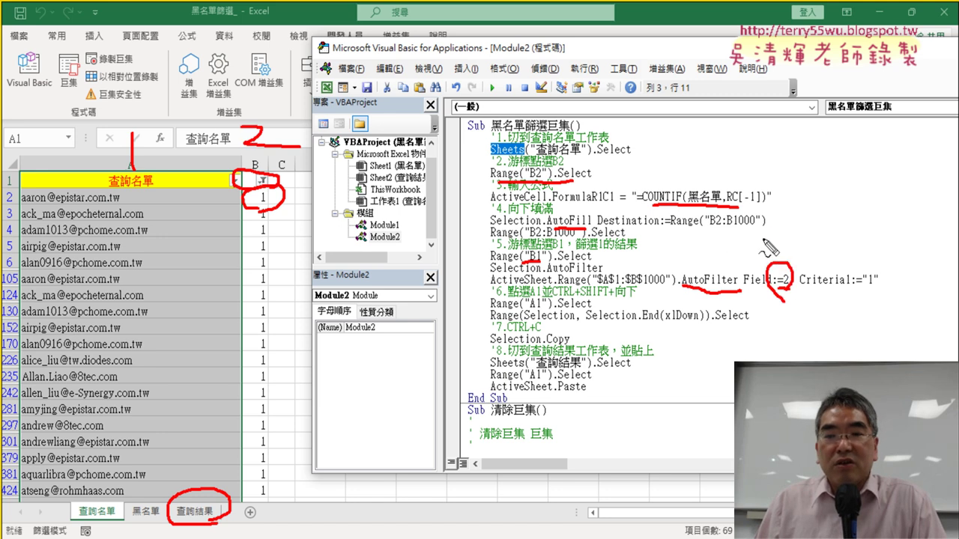
pyautogui.moveTo(765, 240)
pyautogui.mouseDown()
pyautogui.moveTo(357, 117)
pyautogui.moveTo(276, 139)
pyautogui.moveTo(300, 146)
pyautogui.mouseUp()
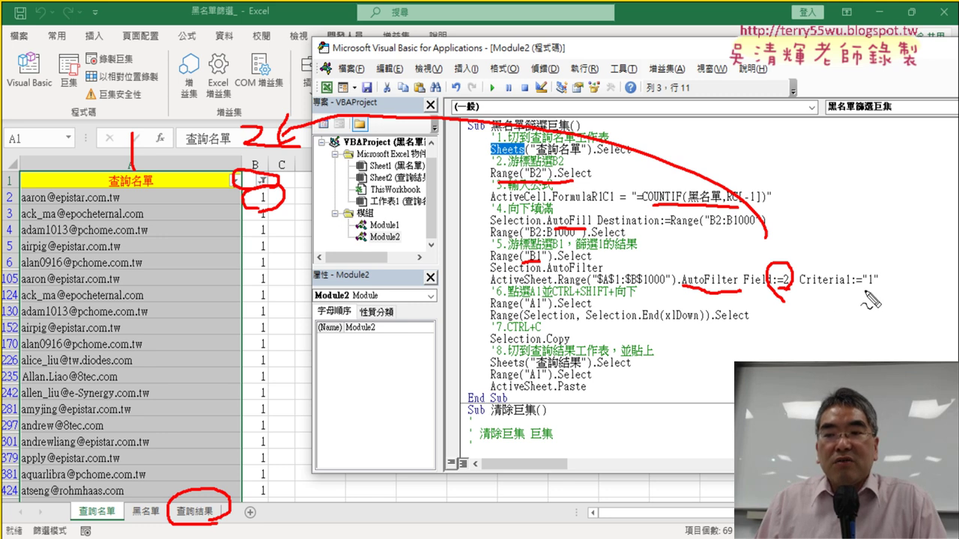
pyautogui.moveTo(865, 286)
pyautogui.mouseDown()
pyautogui.moveTo(883, 284)
pyautogui.moveTo(863, 268)
pyautogui.mouseUp()
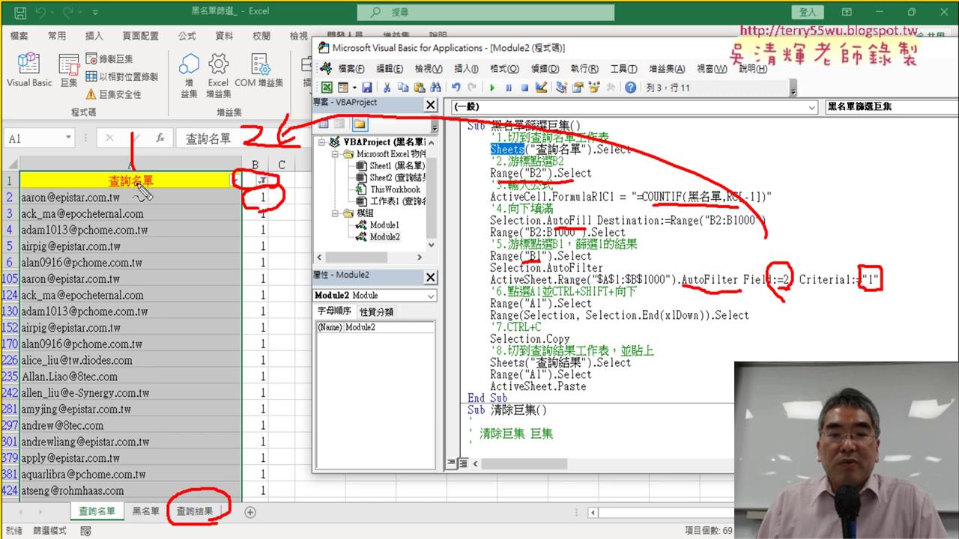
pyautogui.moveTo(150, 189); pyautogui.dragTo(146, 172)
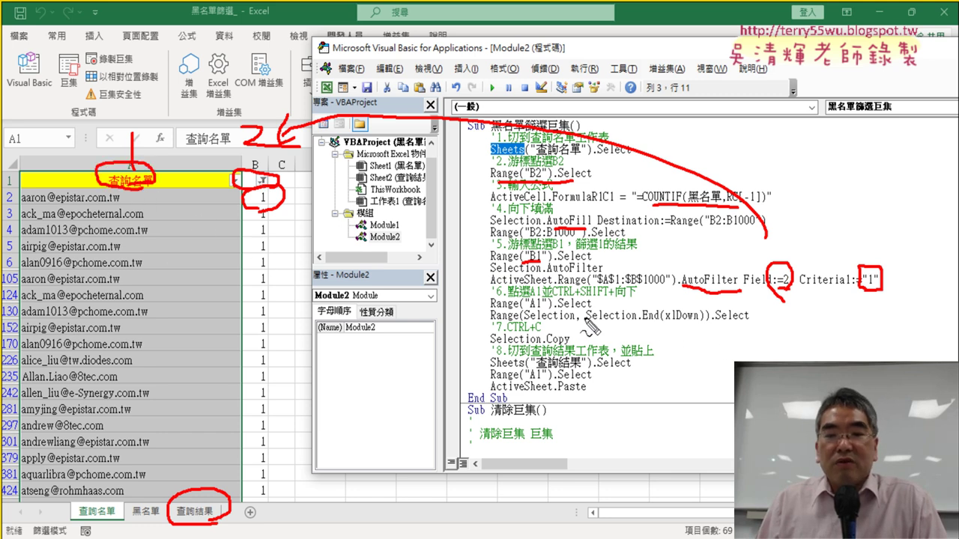
pyautogui.moveTo(575, 352)
pyautogui.mouseDown()
pyautogui.moveTo(551, 349)
pyautogui.moveTo(583, 368)
pyautogui.mouseUp()
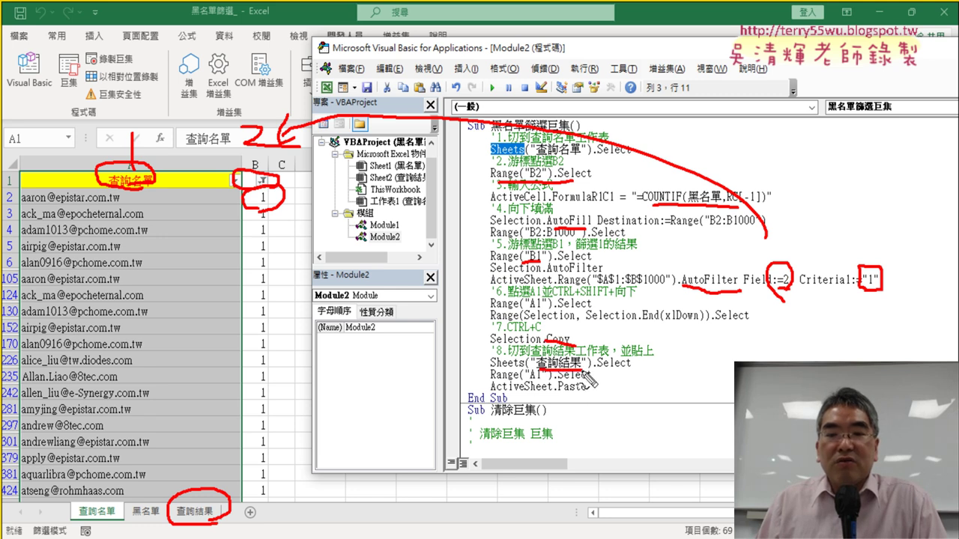
pyautogui.moveTo(109, 459)
pyautogui.mouseDown()
pyautogui.moveTo(215, 462)
pyautogui.moveTo(219, 483)
pyautogui.mouseUp()
pyautogui.moveTo(262, 449); pyautogui.dragTo(220, 483)
pyautogui.moveTo(561, 390); pyautogui.dragTo(589, 388)
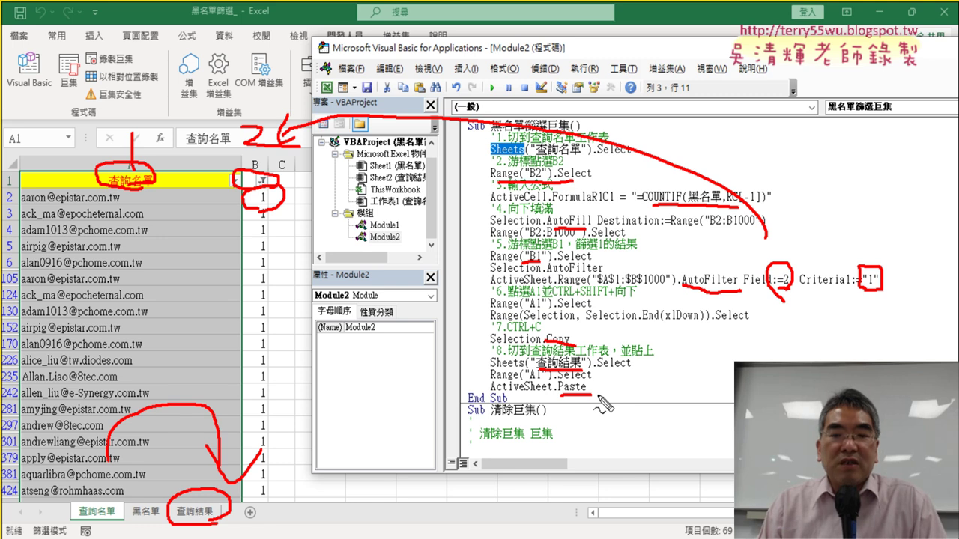
pyautogui.press('Escape')
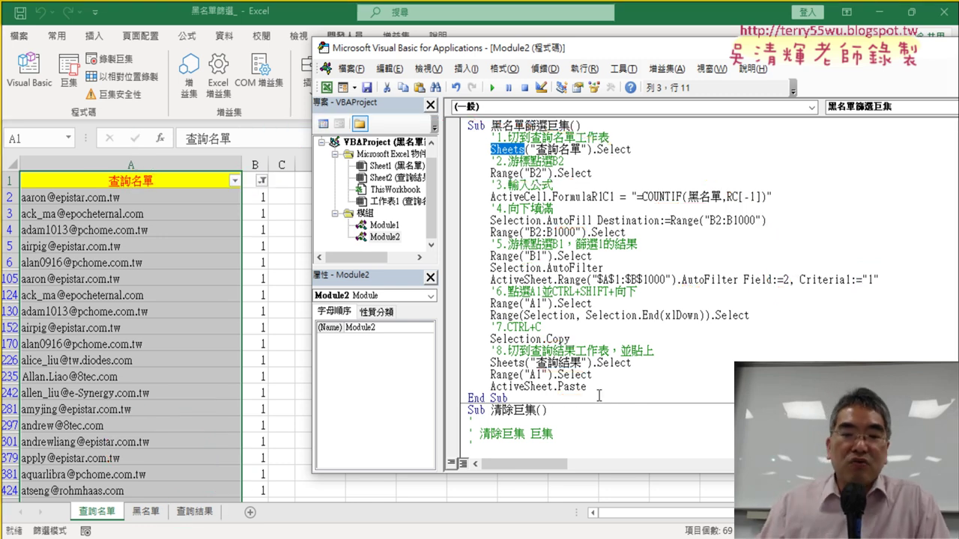
# - Select the step 8 comment, then scroll down to the comment lines in 清除巨集
pyautogui.moveTo(654, 350); pyautogui.dragTo(496, 351)
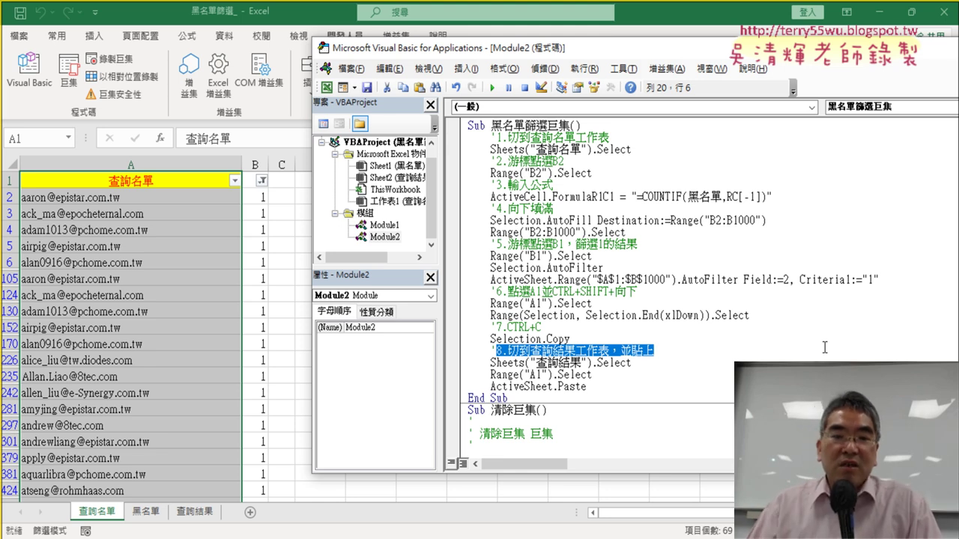
pyautogui.scroll(-2, 605, 279)
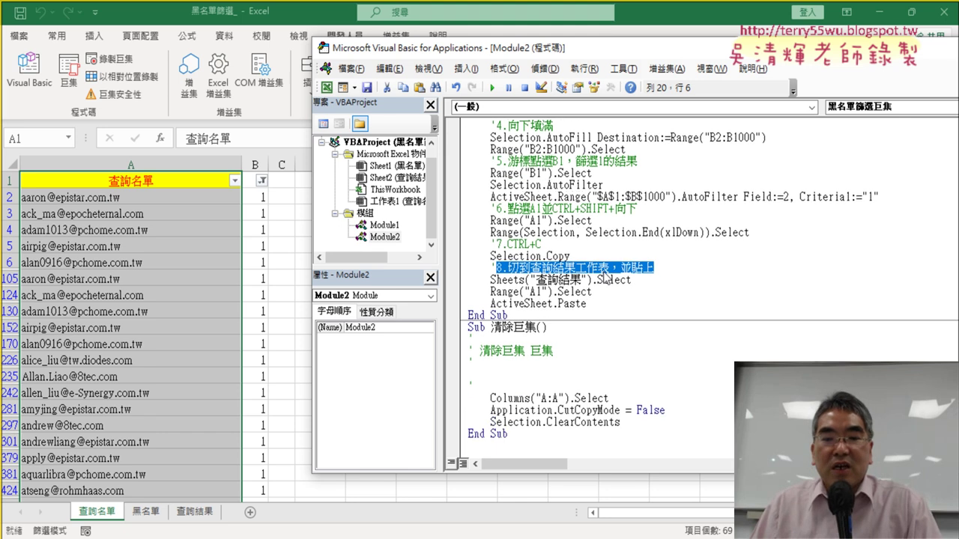
pyautogui.moveTo(470, 383); pyautogui.dragTo(468, 339)
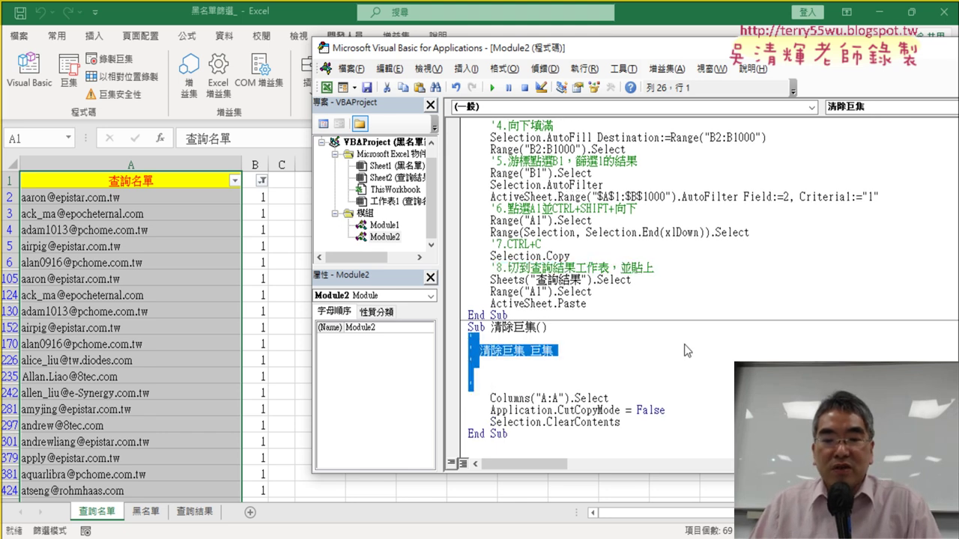
pyautogui.press('Delete')
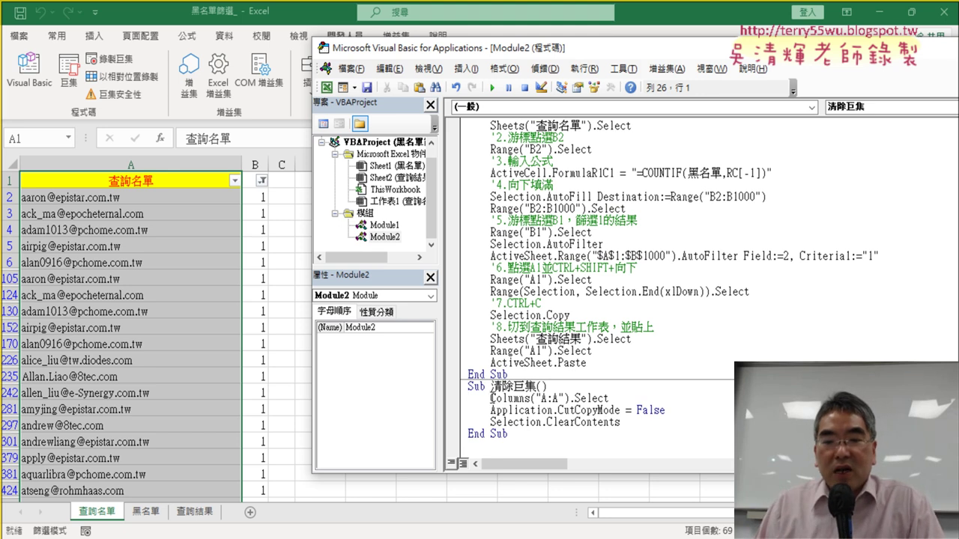
pyautogui.moveTo(491, 398); pyautogui.dragTo(530, 398)
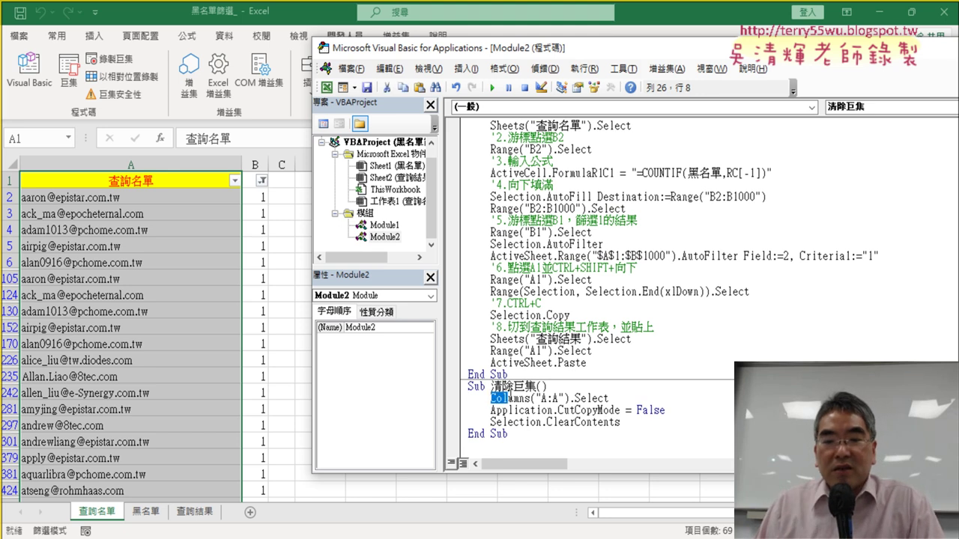
pyautogui.click(196, 514)
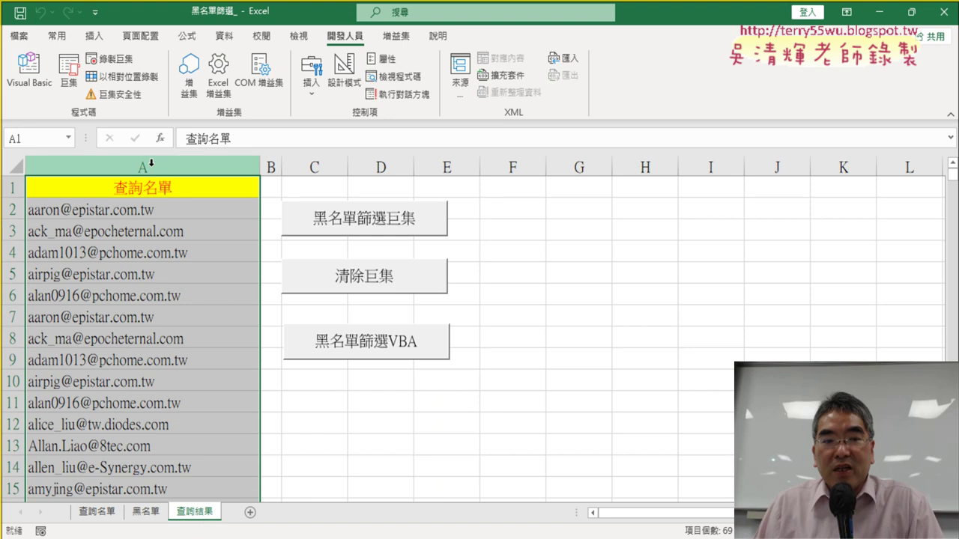
pyautogui.click(34, 72)
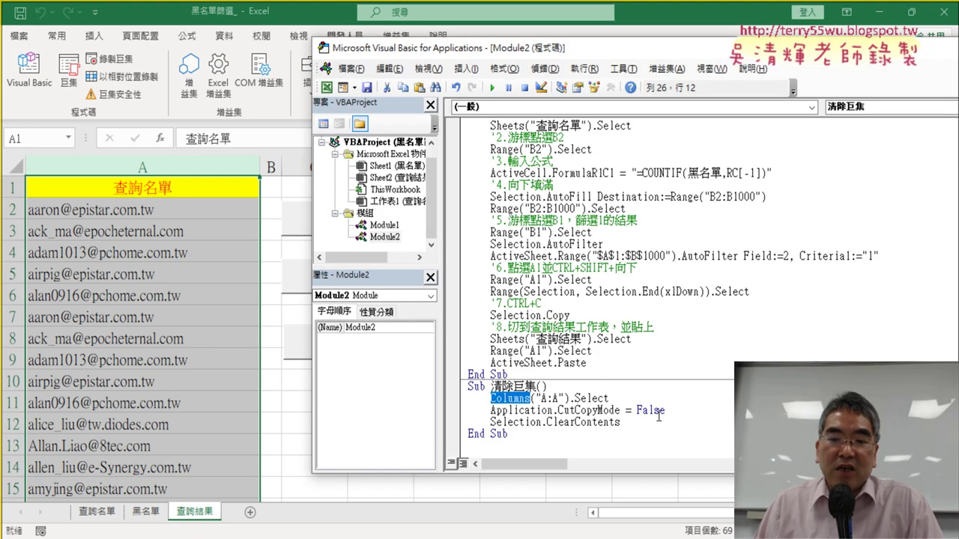
pyautogui.moveTo(677, 413); pyautogui.dragTo(453, 408)
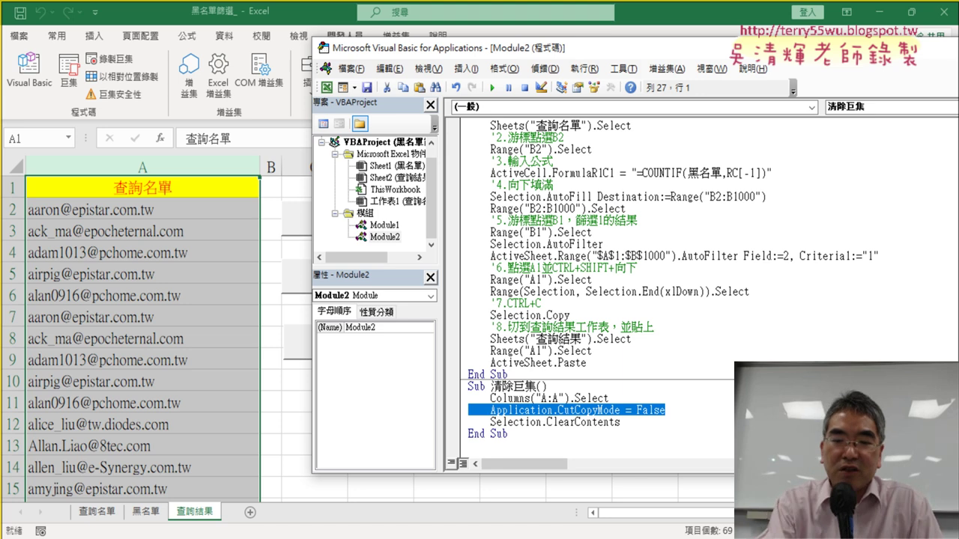
pyautogui.press('BackSpace')
pyautogui.press('BackSpace')
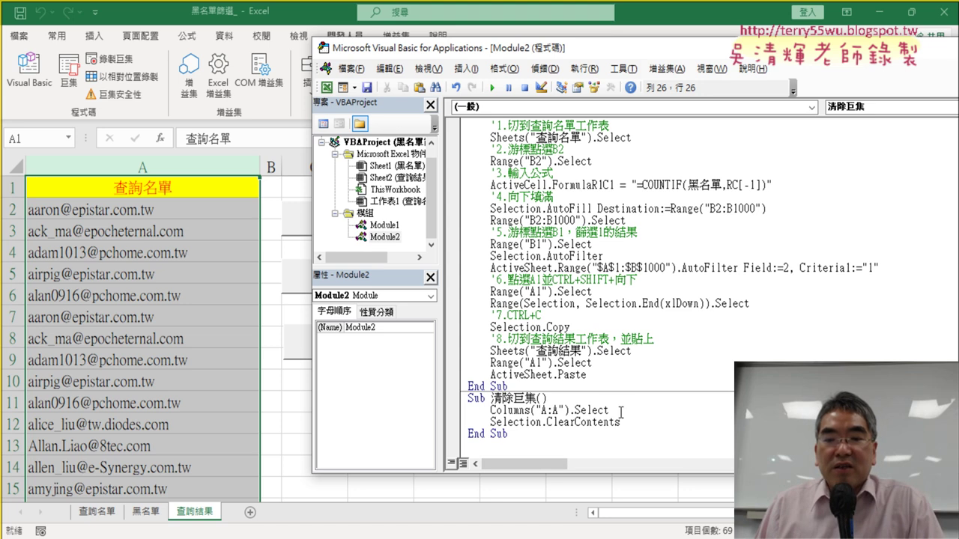
pyautogui.moveTo(620, 411); pyautogui.dragTo(491, 411)
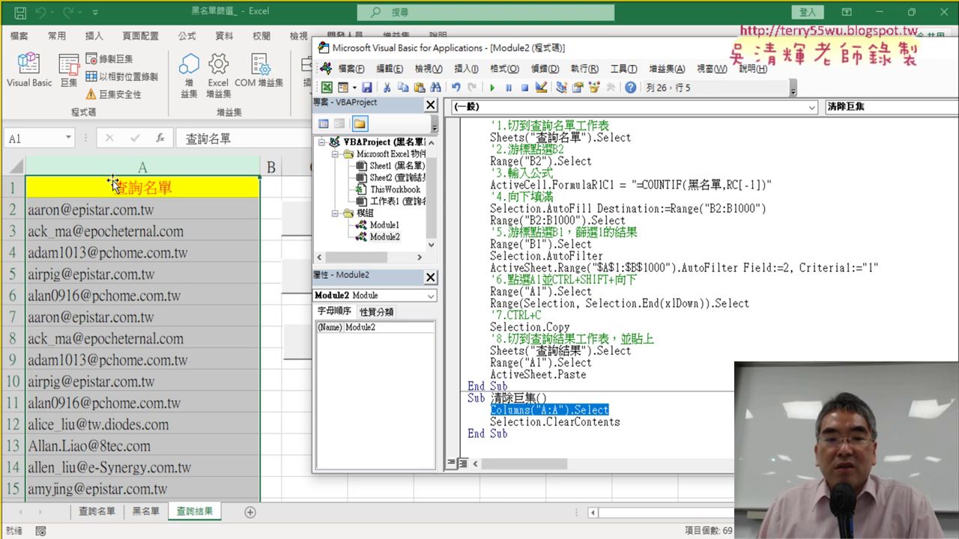
# - Change Columns("A:A") to Columns(1) in the 清除巨集 macro
pyautogui.click(552, 411)
pyautogui.doubleClick(555, 411)
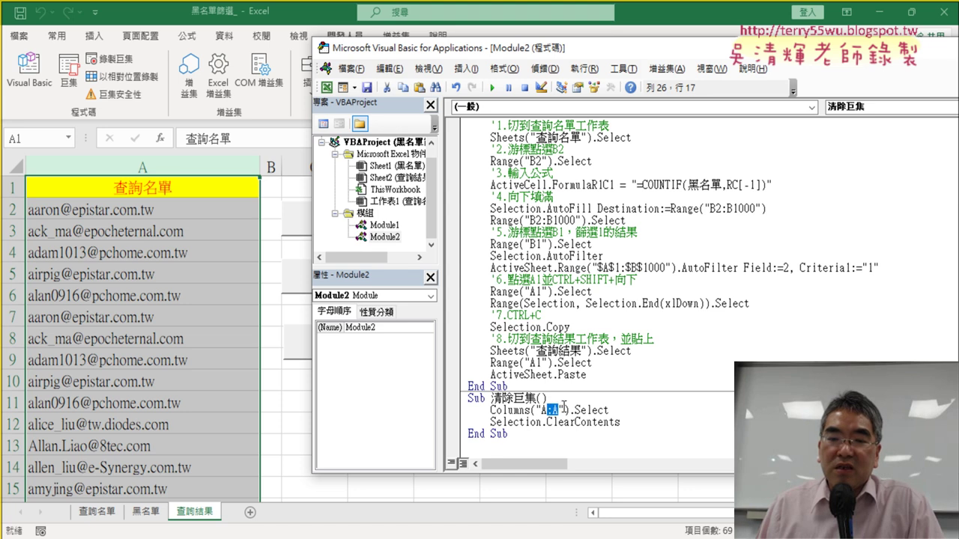
pyautogui.press('Delete')
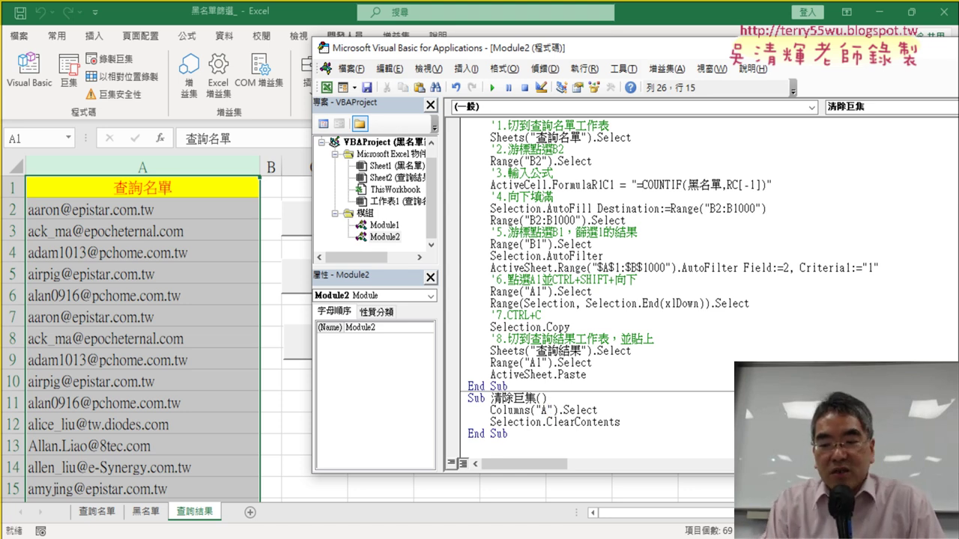
pyautogui.press('Right')
pyautogui.press('BackSpace')
pyautogui.press('BackSpace')
pyautogui.press('BackSpace')
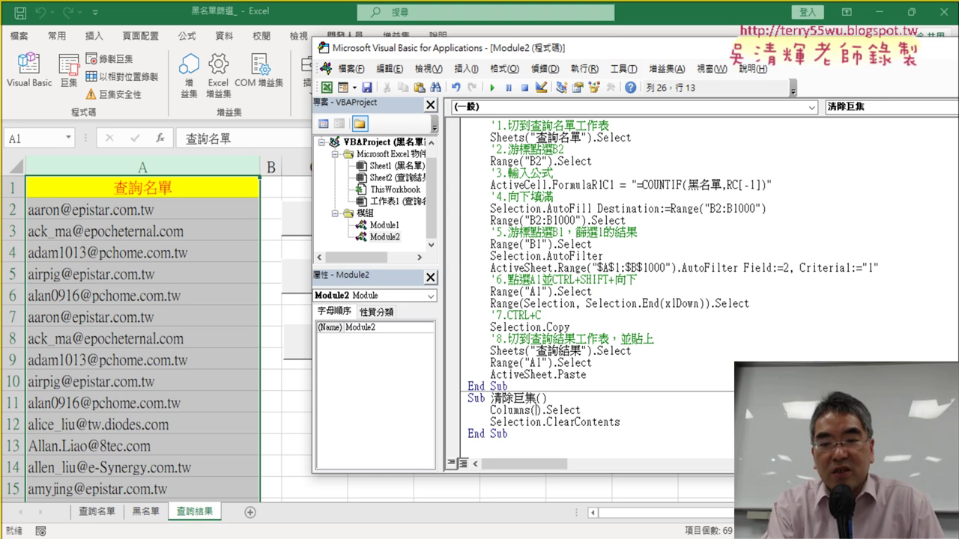
pyautogui.write('1')
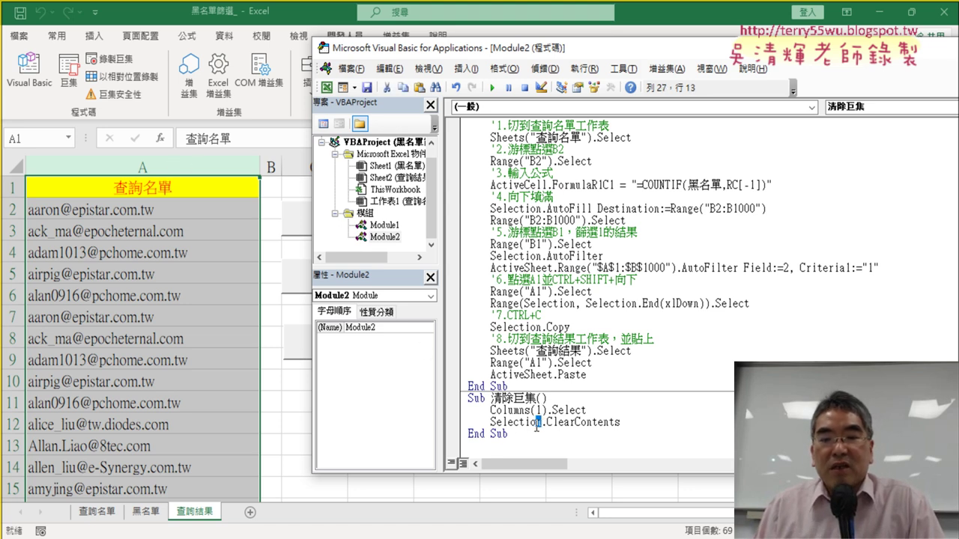
# - Remove .Select/Selection, replace .ClearContents with = "", and run the macro
pyautogui.moveTo(541, 423); pyautogui.dragTo(490, 423)
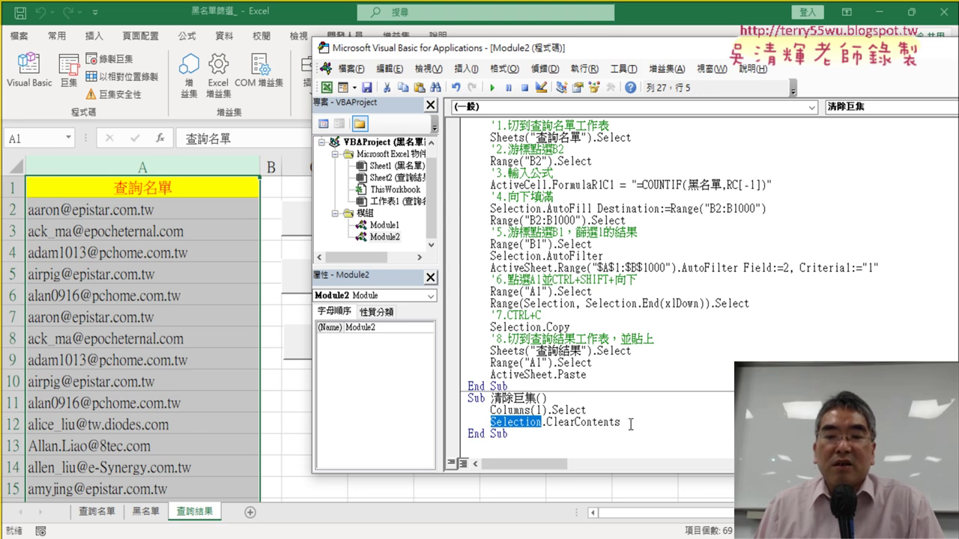
pyautogui.moveTo(621, 422); pyautogui.dragTo(538, 422)
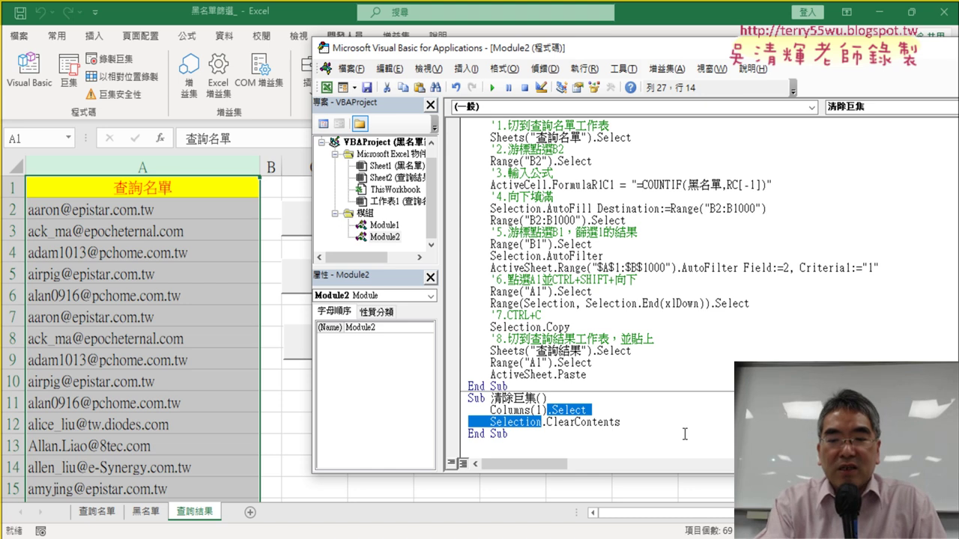
pyautogui.press('Delete')
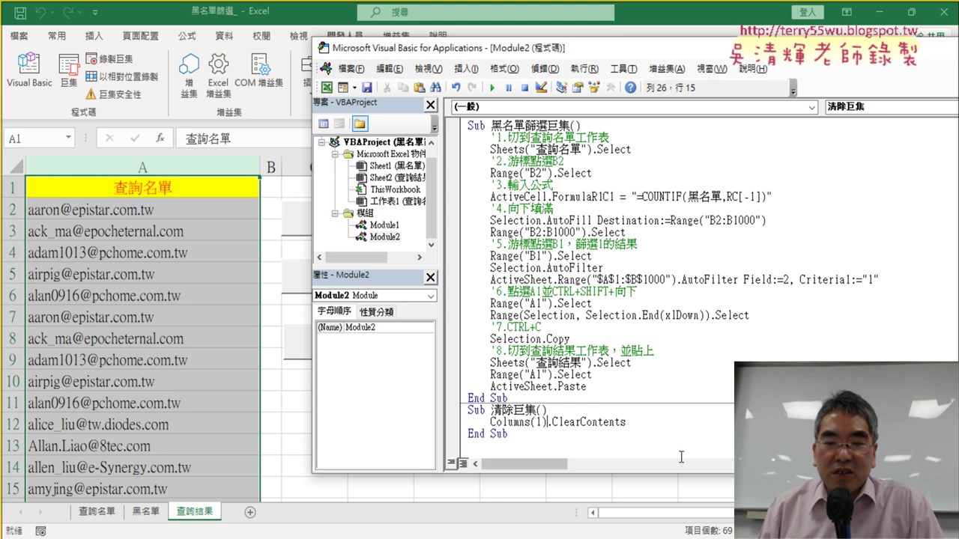
pyautogui.moveTo(627, 422); pyautogui.dragTo(546, 424)
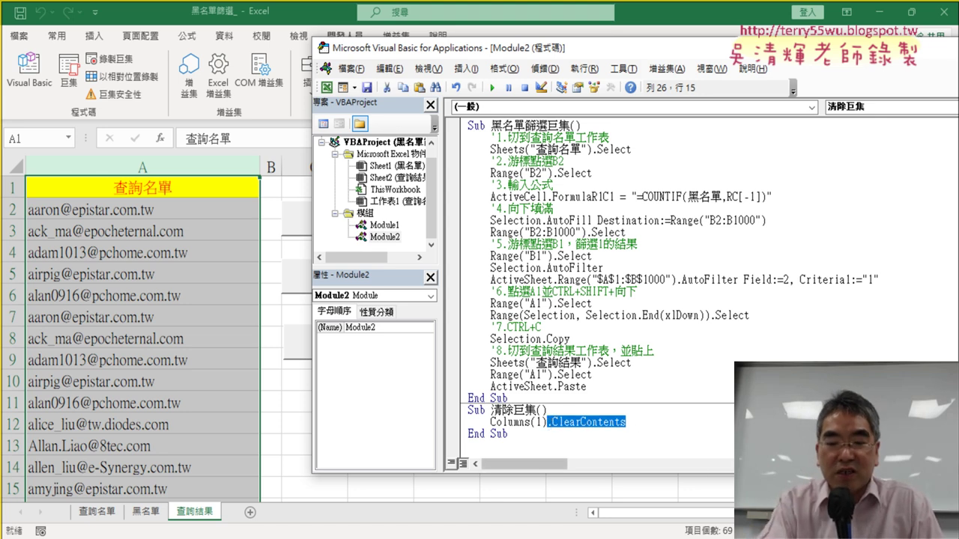
pyautogui.write('="')
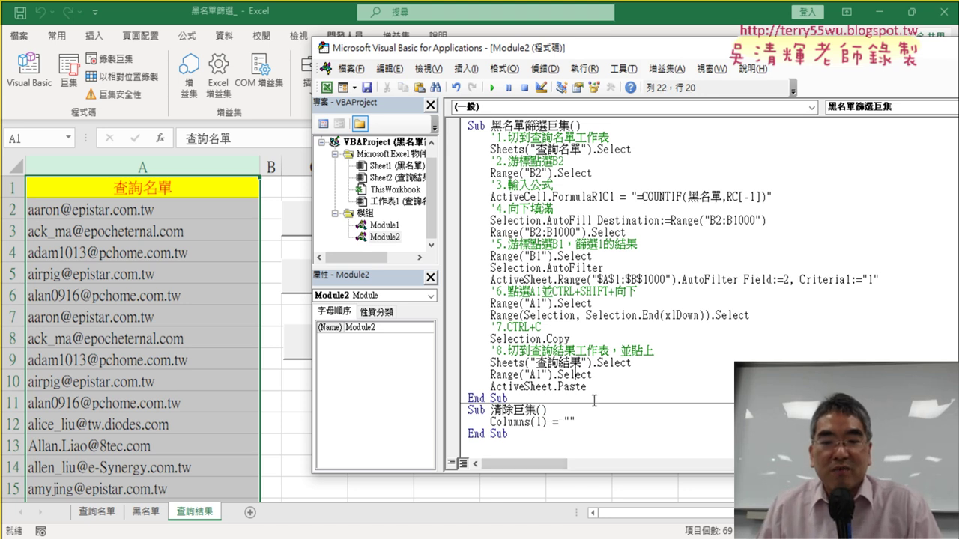
pyautogui.moveTo(575, 422); pyautogui.dragTo(547, 424)
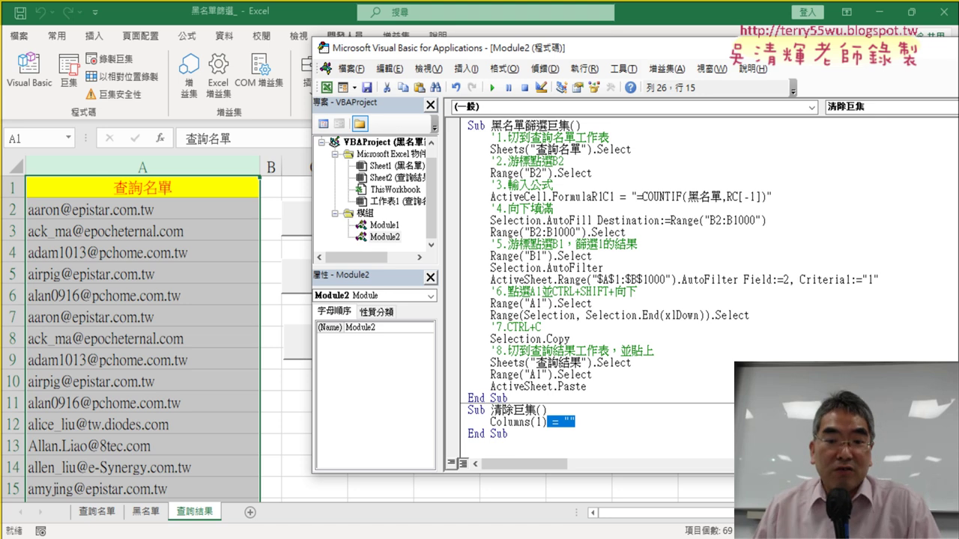
pyautogui.click(614, 424)
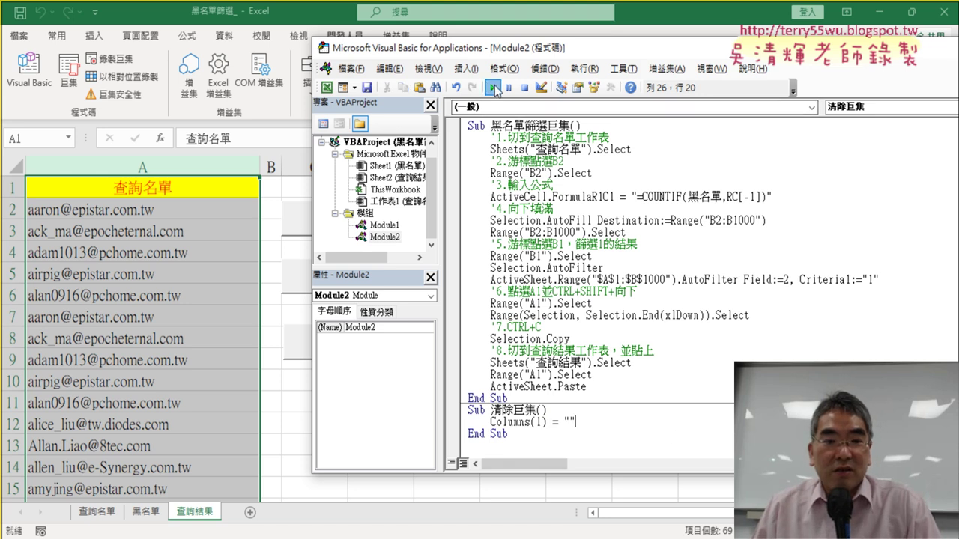
# - Run 清除巨集, test deleting and restoring = "", then move the code window aside
pyautogui.click(493, 89)
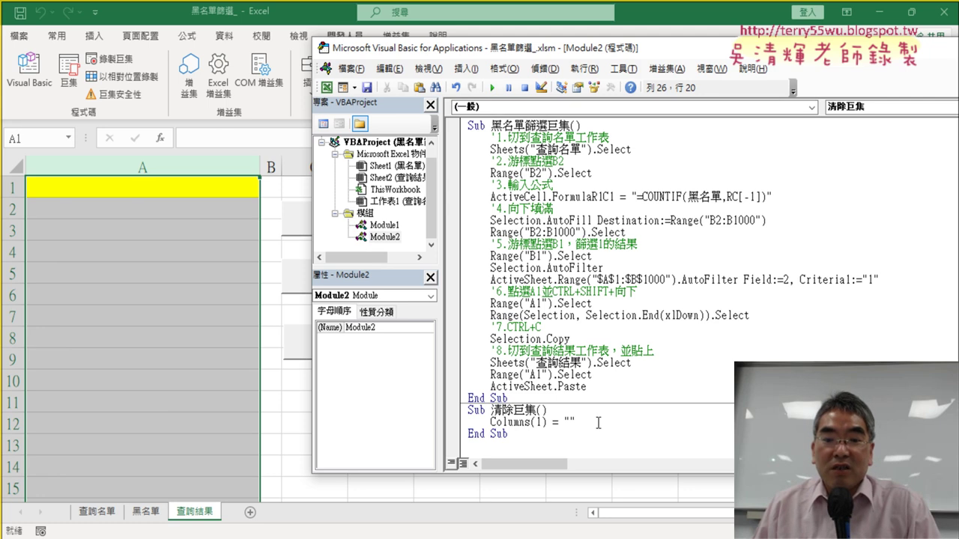
pyautogui.moveTo(597, 423); pyautogui.dragTo(549, 423)
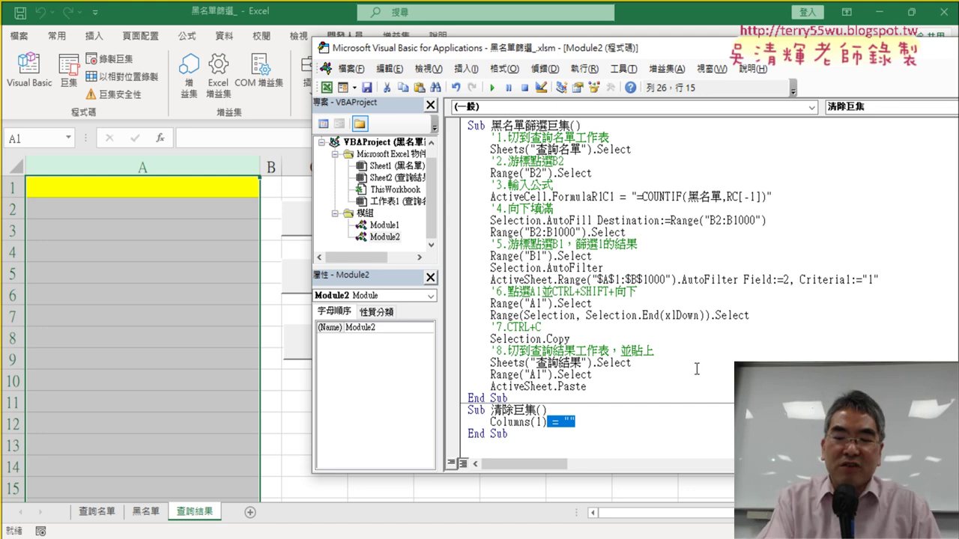
pyautogui.press('Delete')
pyautogui.write('.')
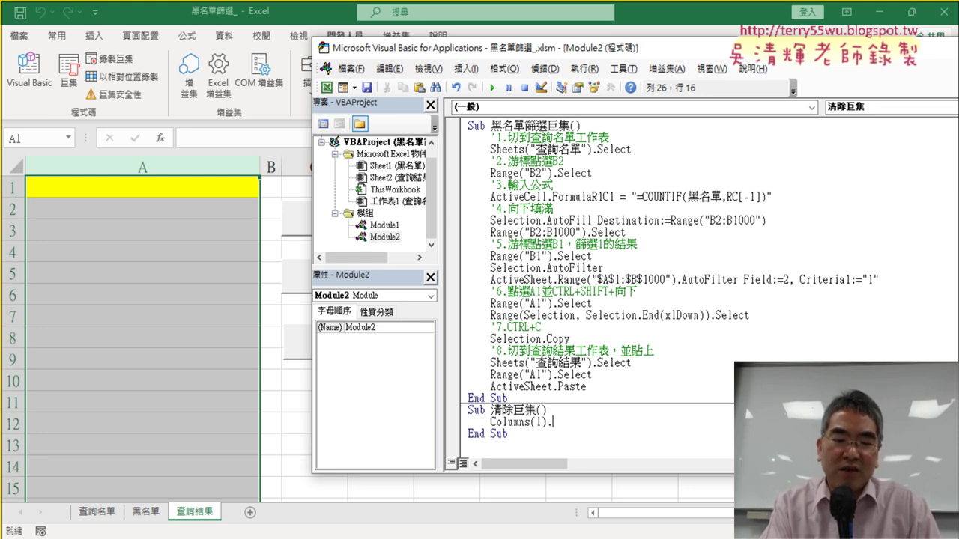
pyautogui.hotkey('ctrl', 'z')
pyautogui.hotkey('ctrl', 'z')
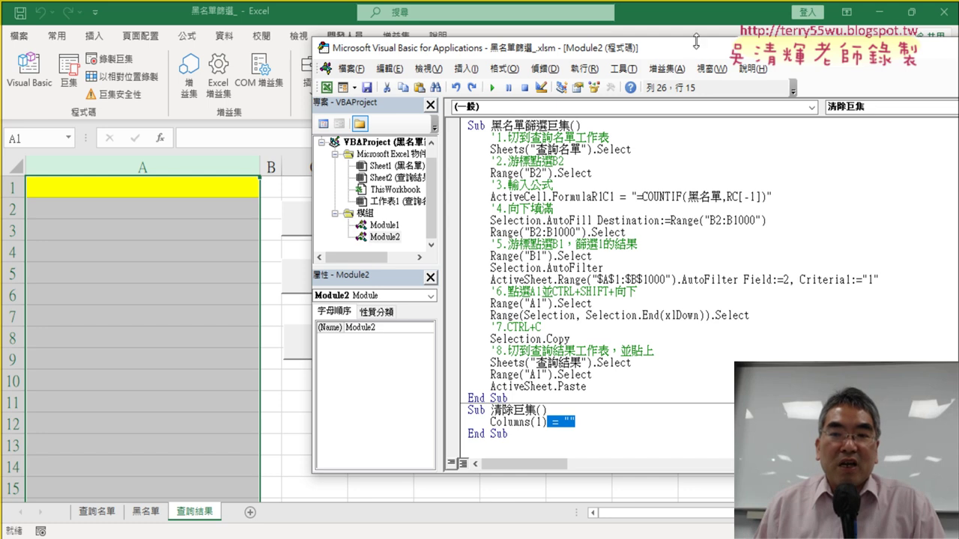
pyautogui.moveTo(650, 52); pyautogui.dragTo(775, 59)
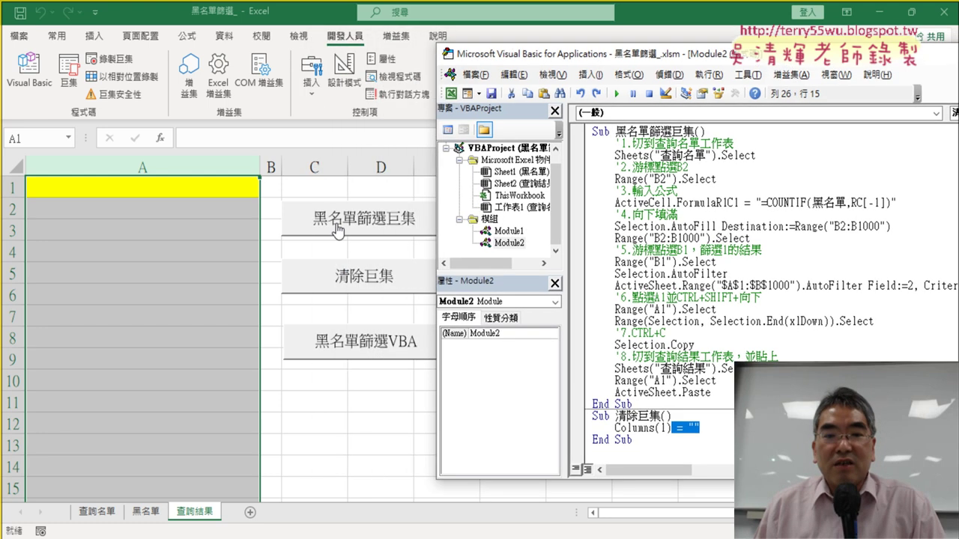
# - Assign the 黑名單篩選巨集 macro to its sheet button
pyautogui.rightClick(389, 226)
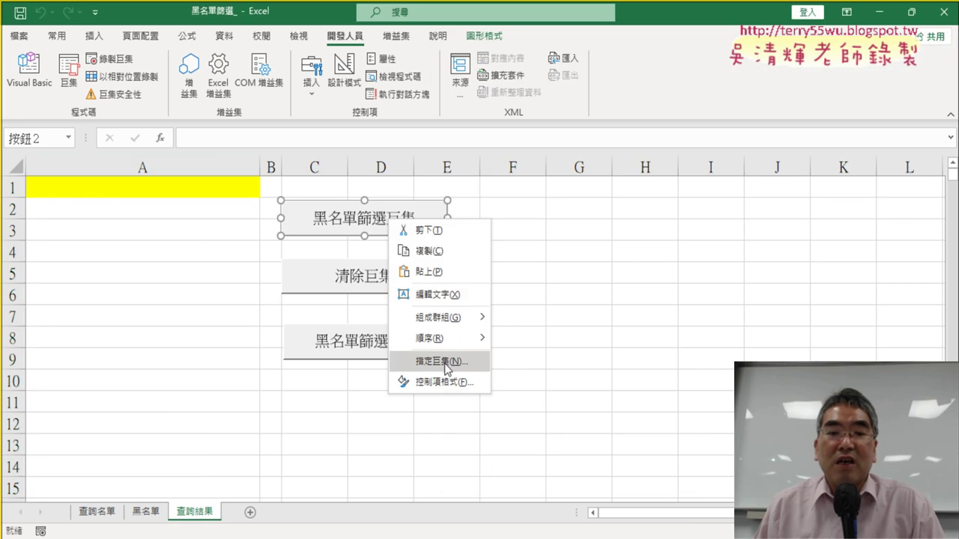
pyautogui.click(444, 364)
pyautogui.moveTo(439, 203); pyautogui.dragTo(644, 165)
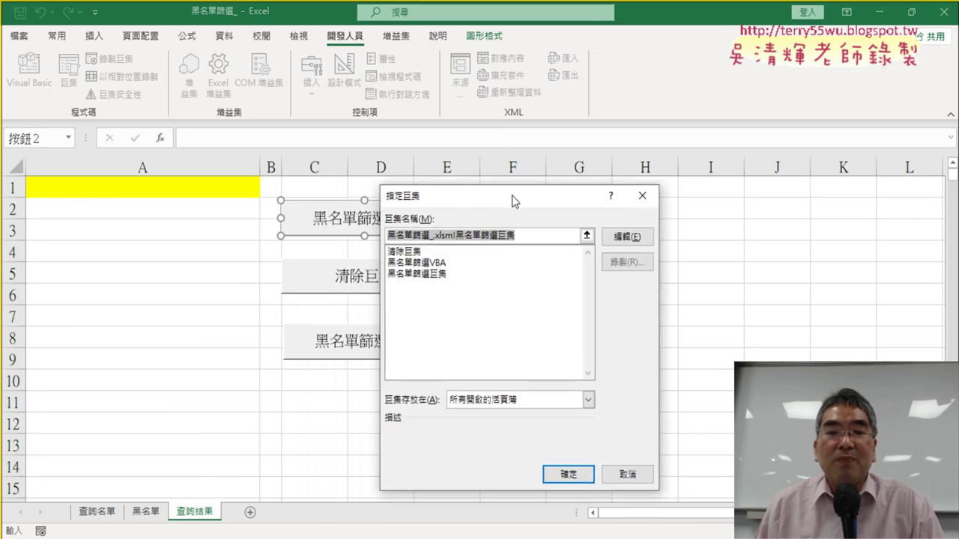
pyautogui.click(572, 243)
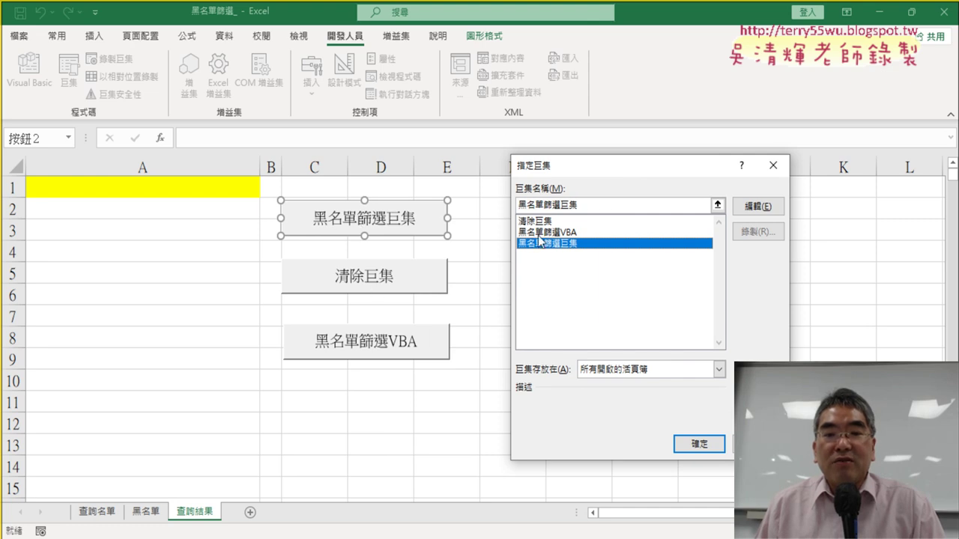
pyautogui.click(699, 443)
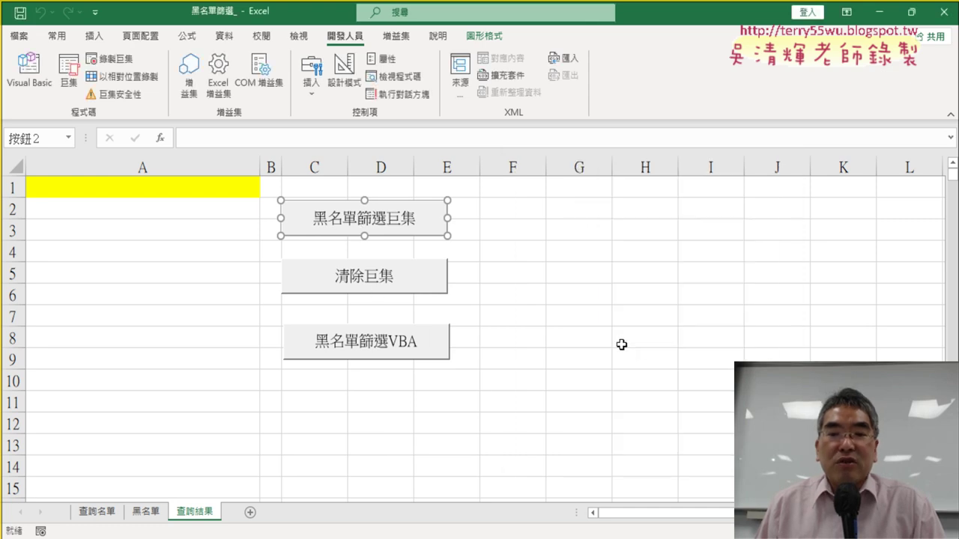
pyautogui.click(617, 343)
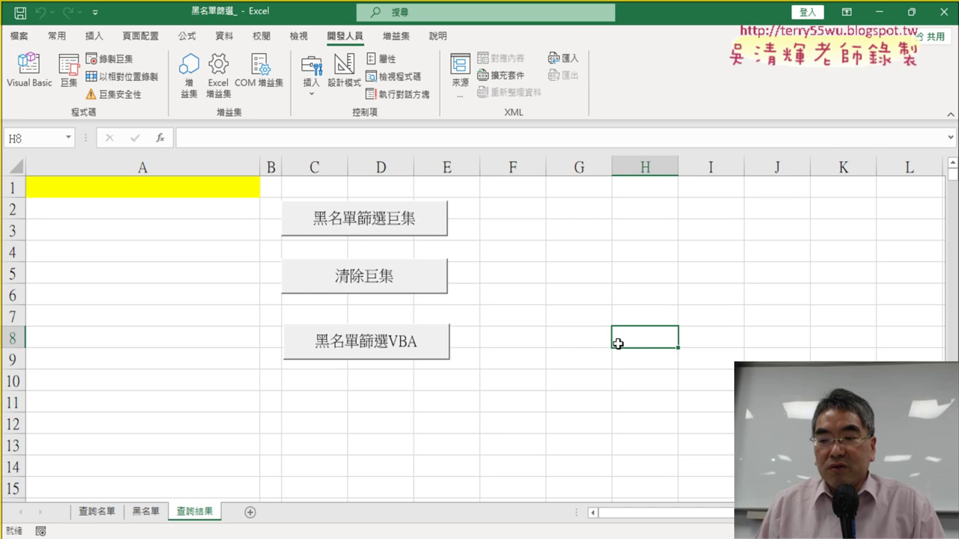
# - Test by alternately running the blacklist filter and clear buttons several times
pyautogui.click(395, 230)
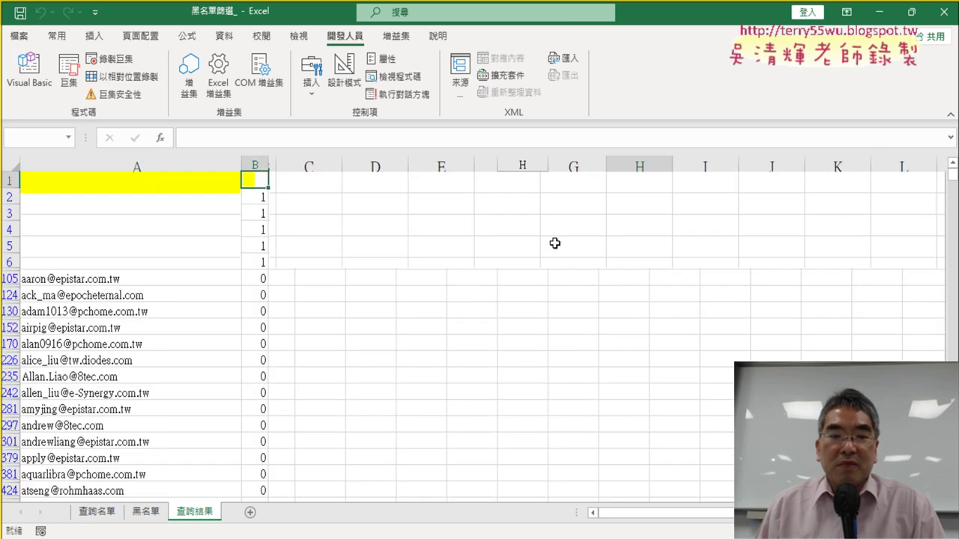
pyautogui.click(435, 279)
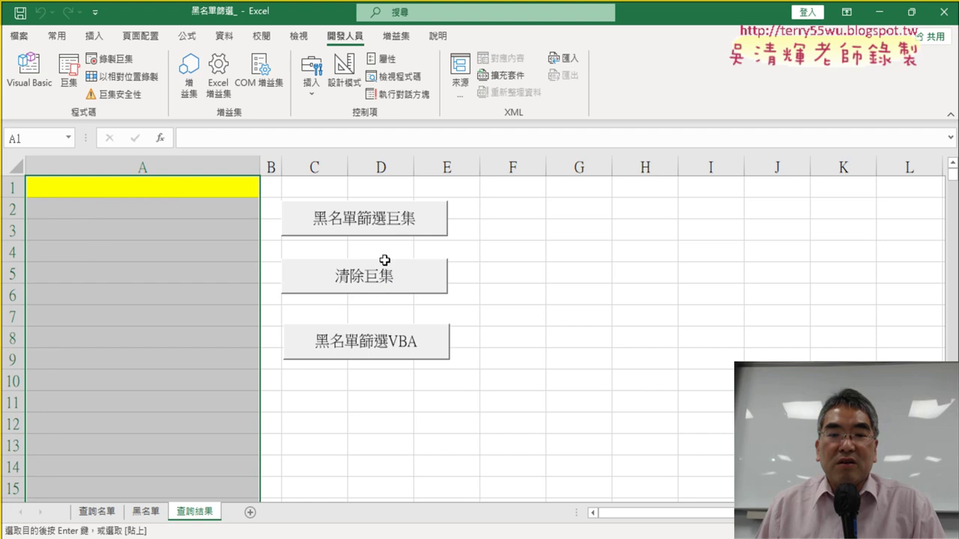
pyautogui.click(394, 219)
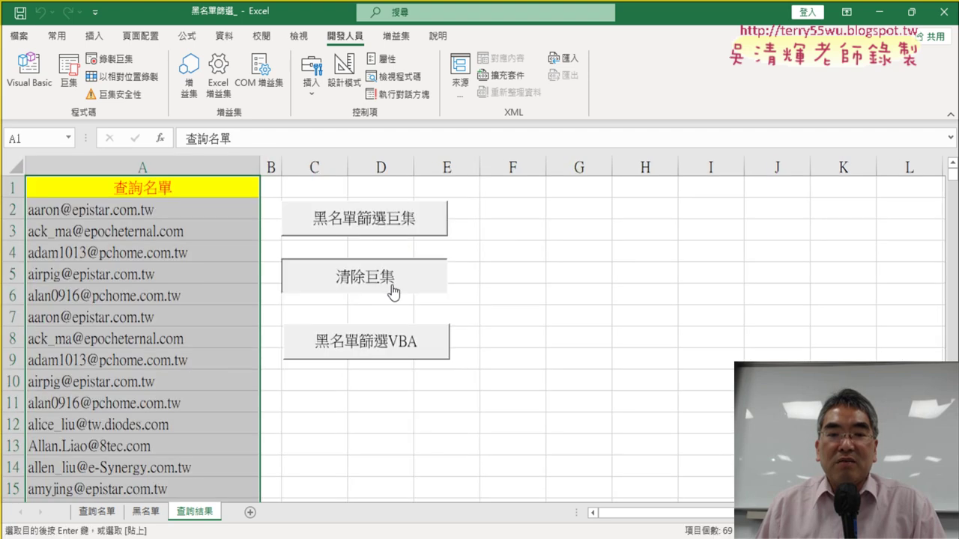
pyautogui.click(391, 283)
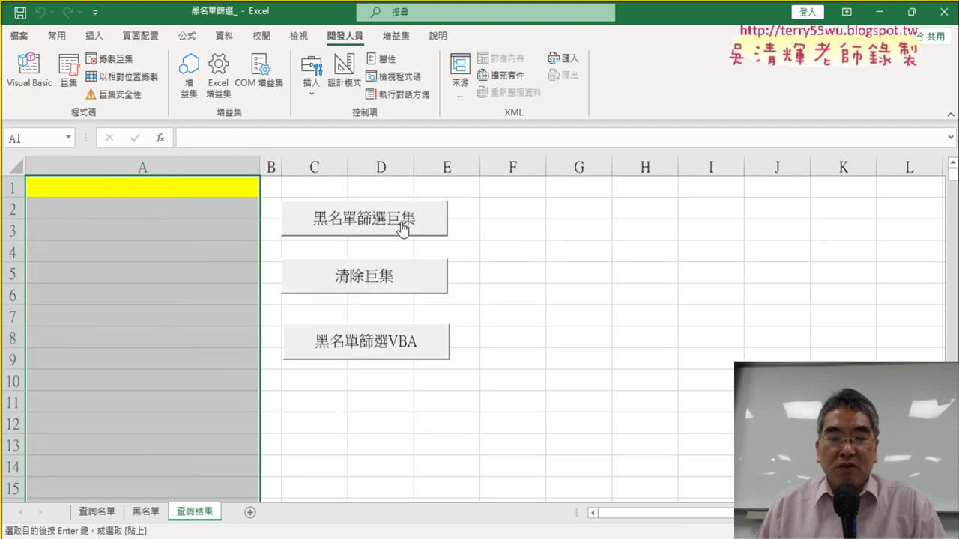
pyautogui.click(402, 229)
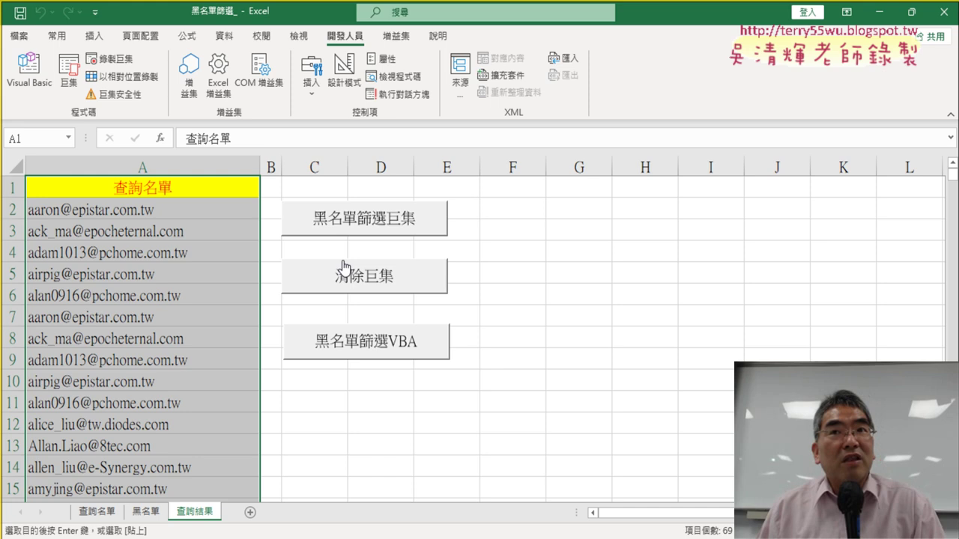
pyautogui.click(348, 277)
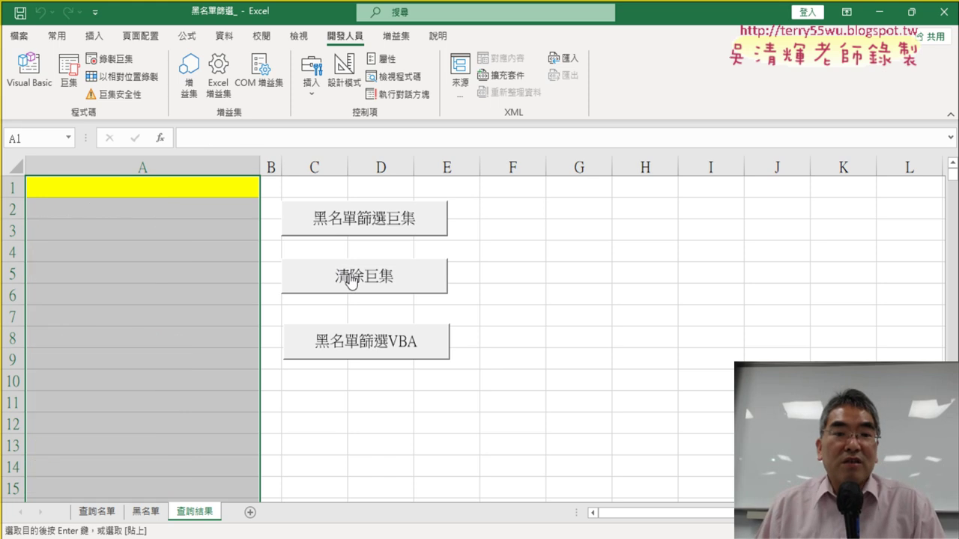
pyautogui.click(402, 224)
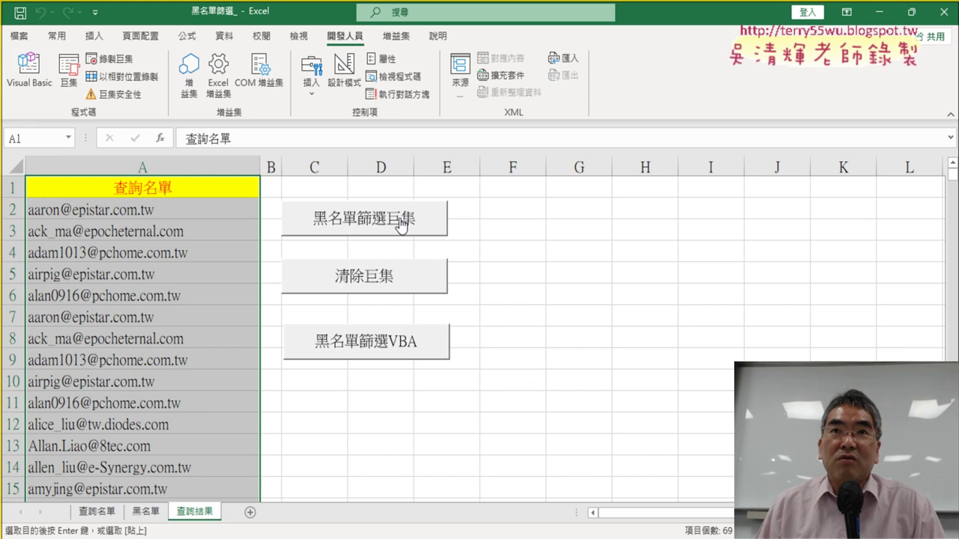
pyautogui.click(402, 281)
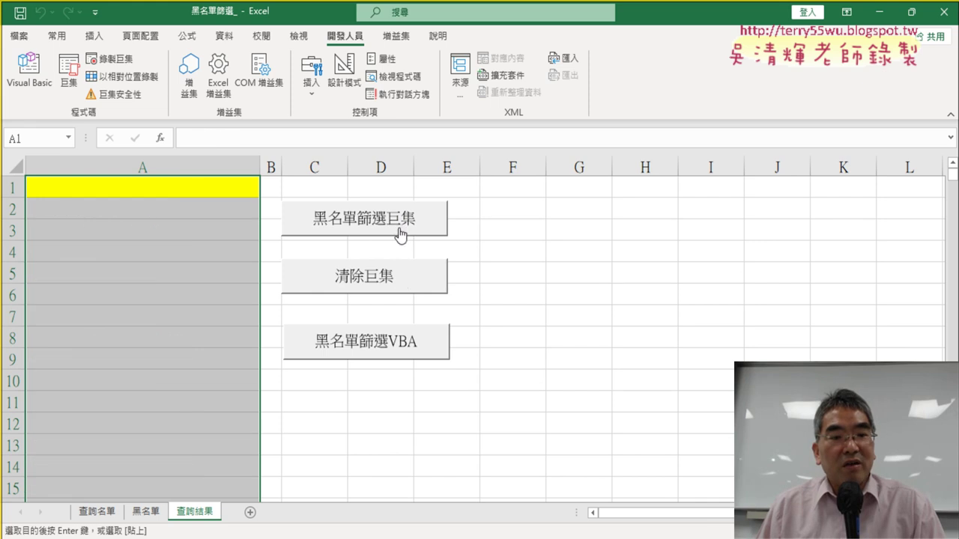
pyautogui.click(400, 232)
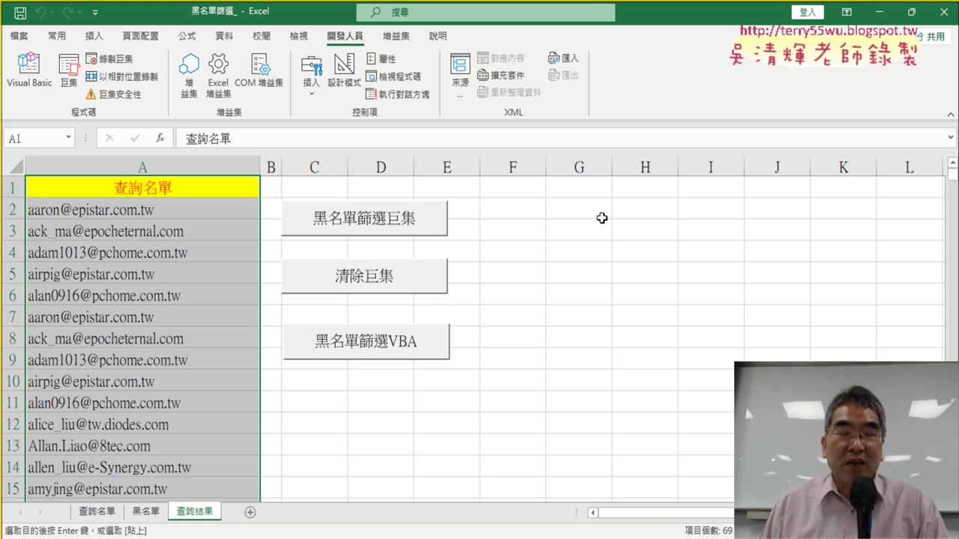
pyautogui.click(383, 286)
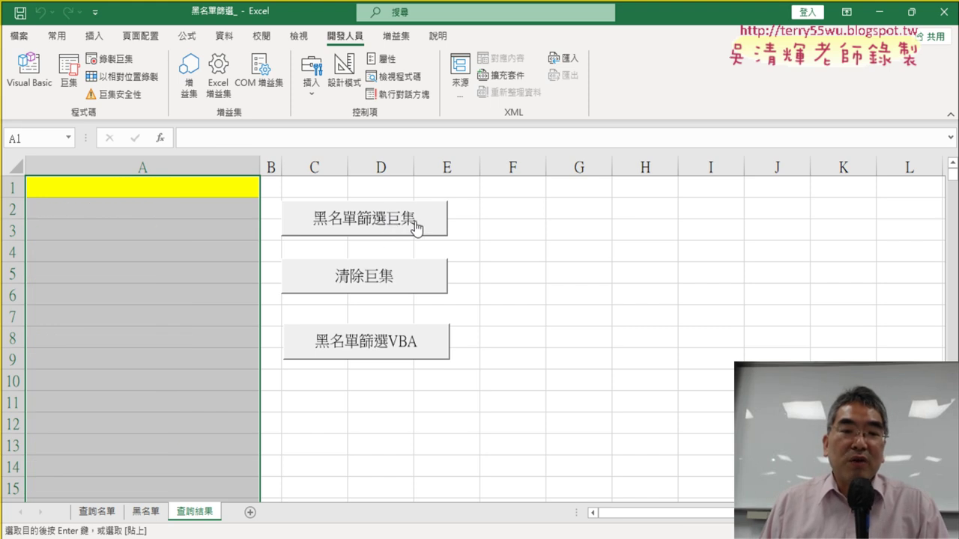
pyautogui.click(401, 228)
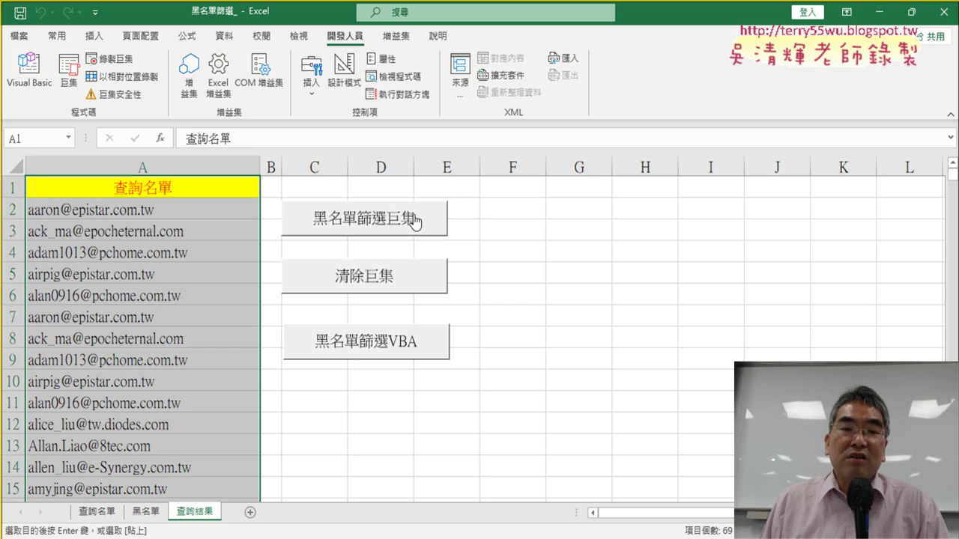
# - Clear column A, then open the filter button's assigned macro code via 指定巨集 and 編輯
pyautogui.click(408, 288)
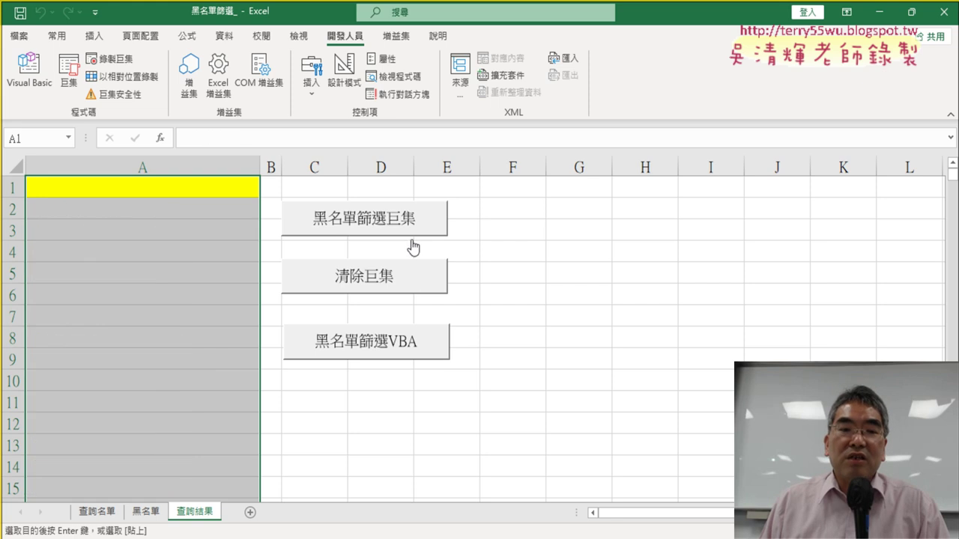
pyautogui.rightClick(416, 224)
pyautogui.click(469, 366)
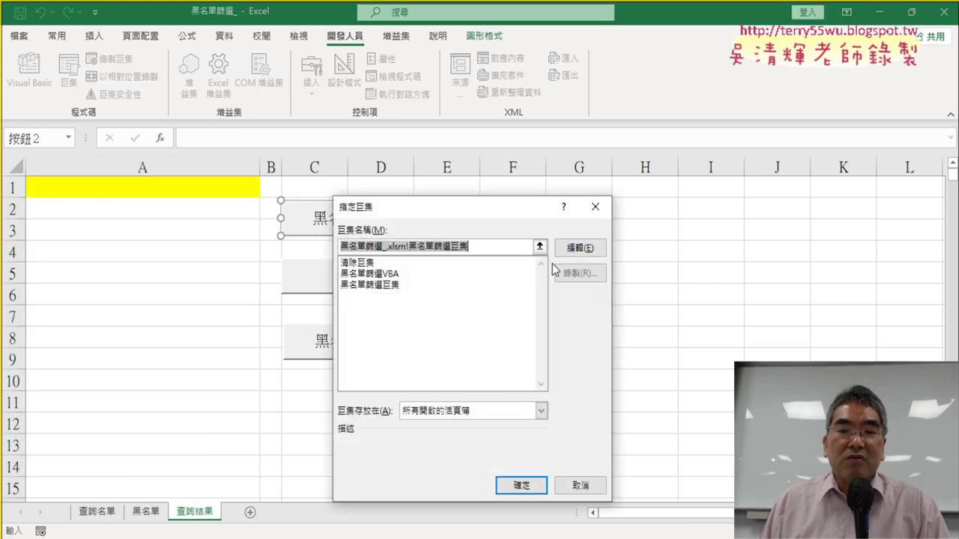
pyautogui.click(591, 248)
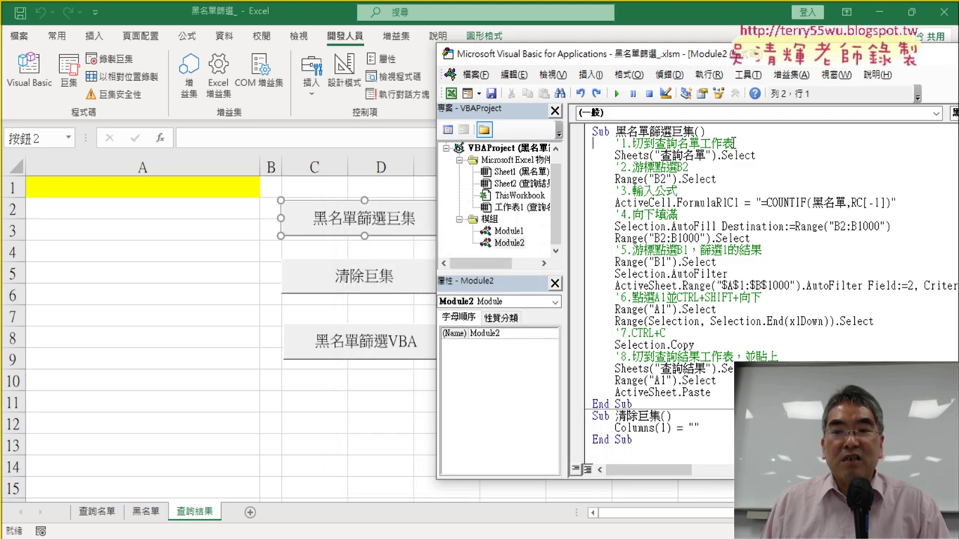
# - Look up F1 help for the Sheets statement on line 3 of Module2
pyautogui.moveTo(734, 142); pyautogui.dragTo(591, 142)
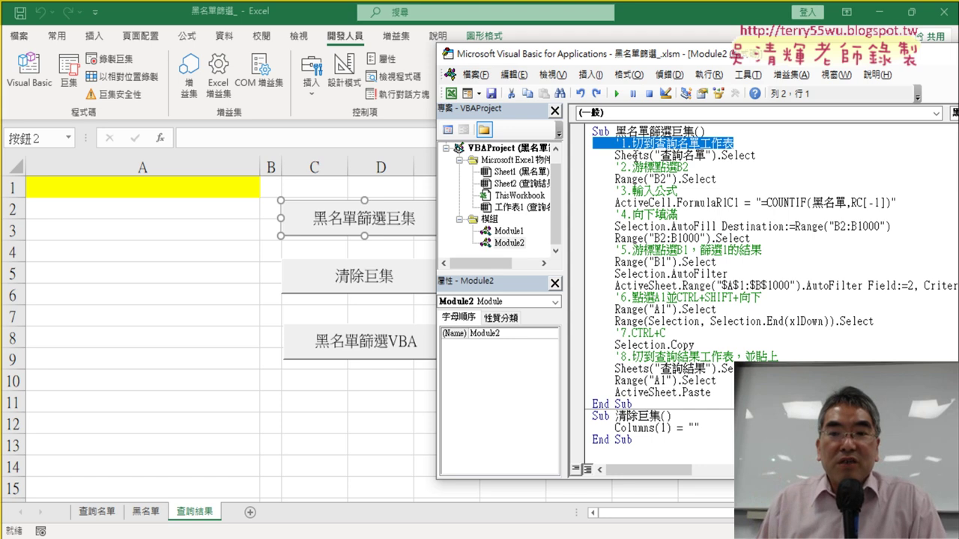
pyautogui.click(633, 156)
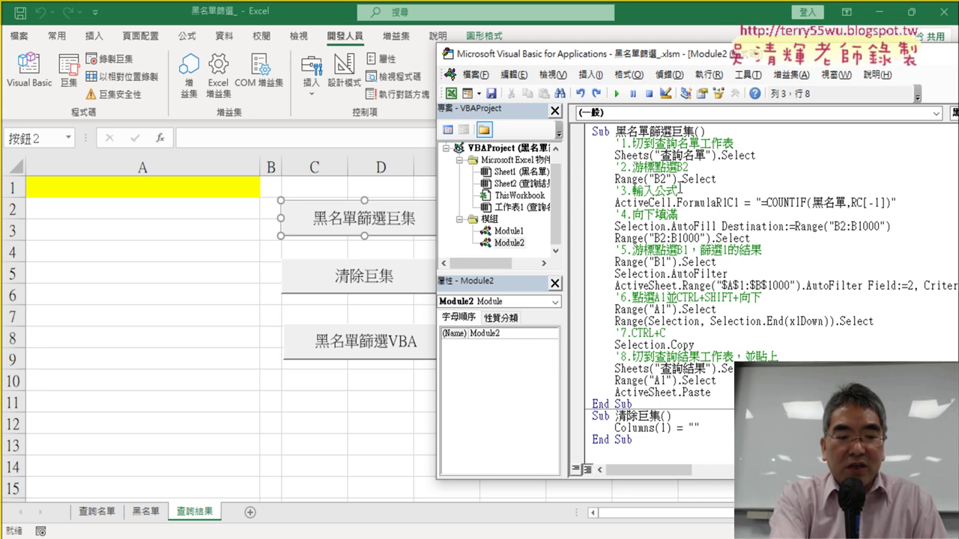
pyautogui.press('F1')
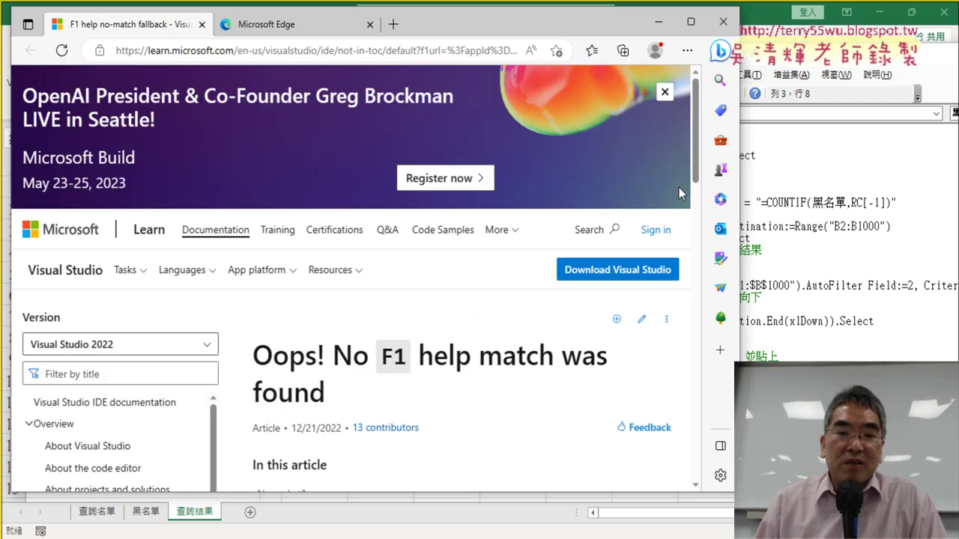
# - Close the no-match help page and open F1 help for Range("B2").Select
pyautogui.click(723, 22)
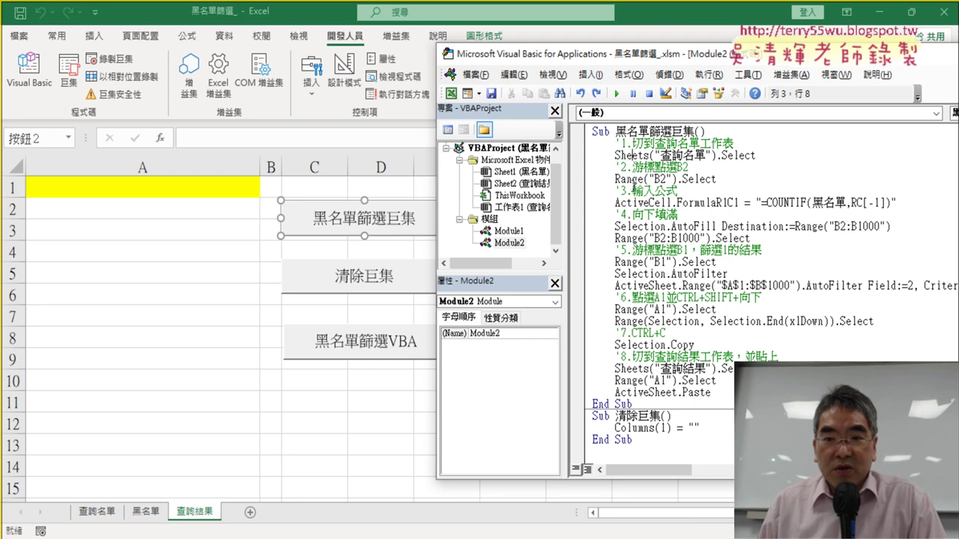
pyautogui.click(713, 178)
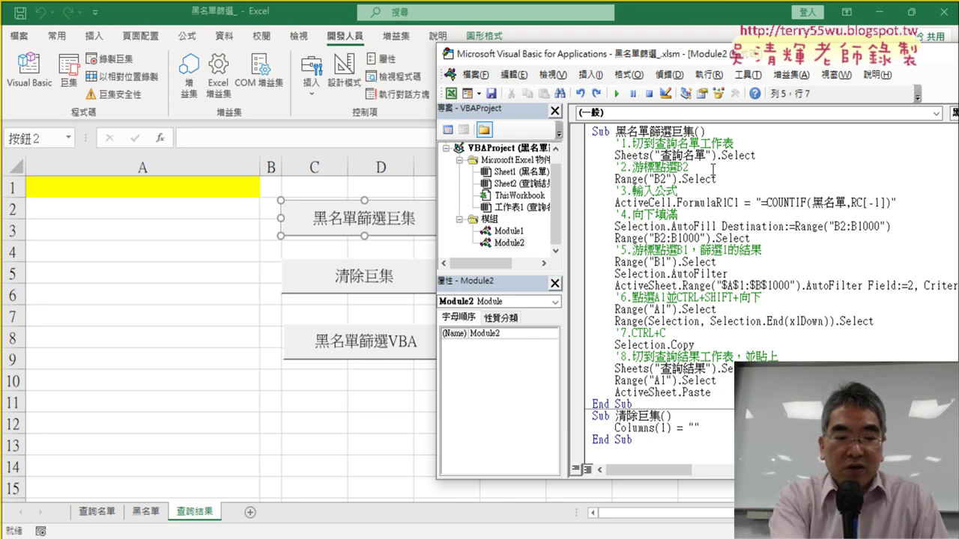
pyautogui.press('F1')
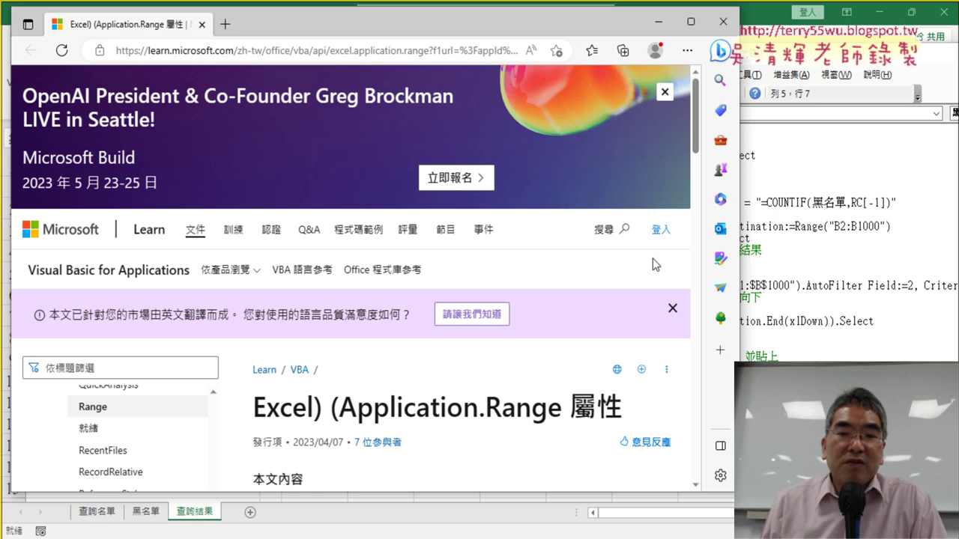
# - Read through the Range property article, close it, and select Range on line 5
pyautogui.scroll(-3, 564, 287)
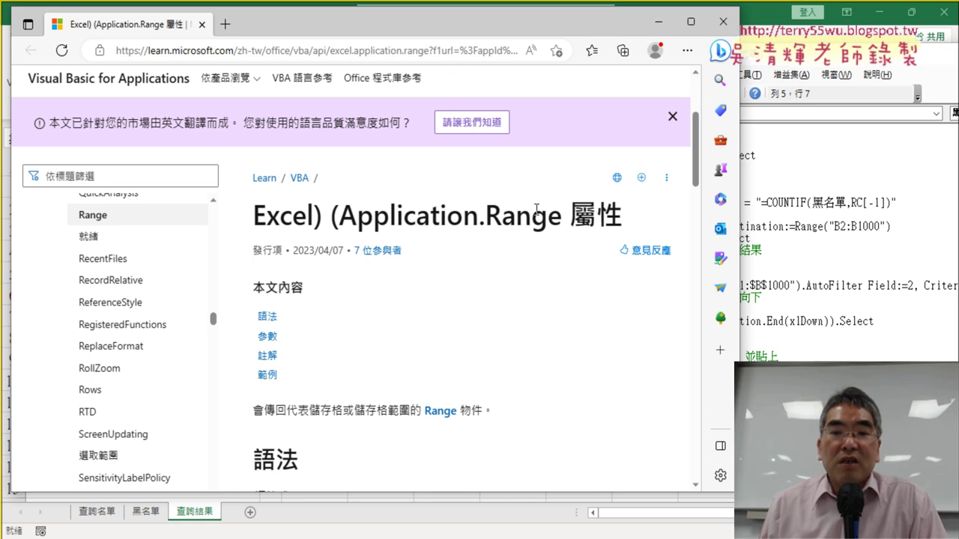
pyautogui.moveTo(486, 215); pyautogui.dragTo(561, 215)
pyautogui.scroll(-2, 422, 331)
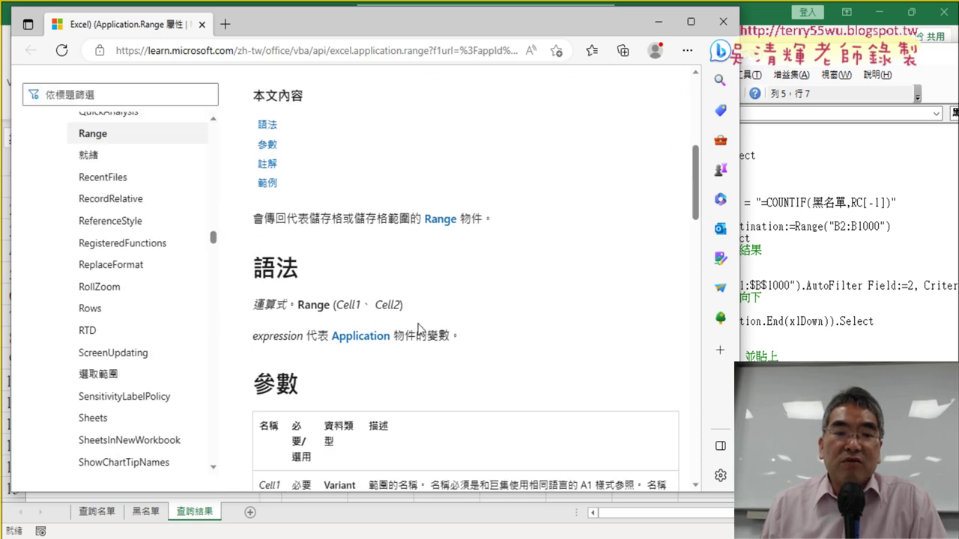
pyautogui.scroll(-3, 442, 318)
pyautogui.scroll(-2, 447, 315)
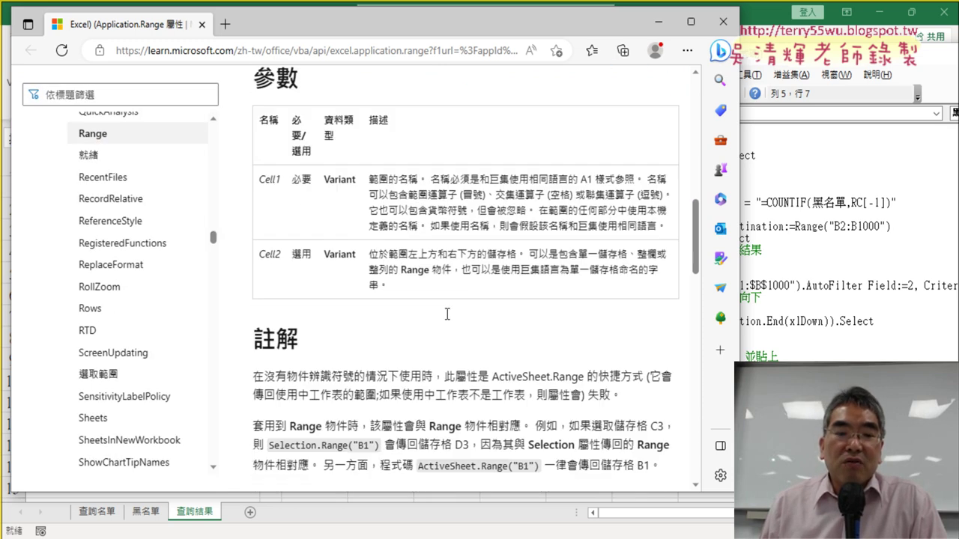
pyautogui.scroll(-2, 480, 284)
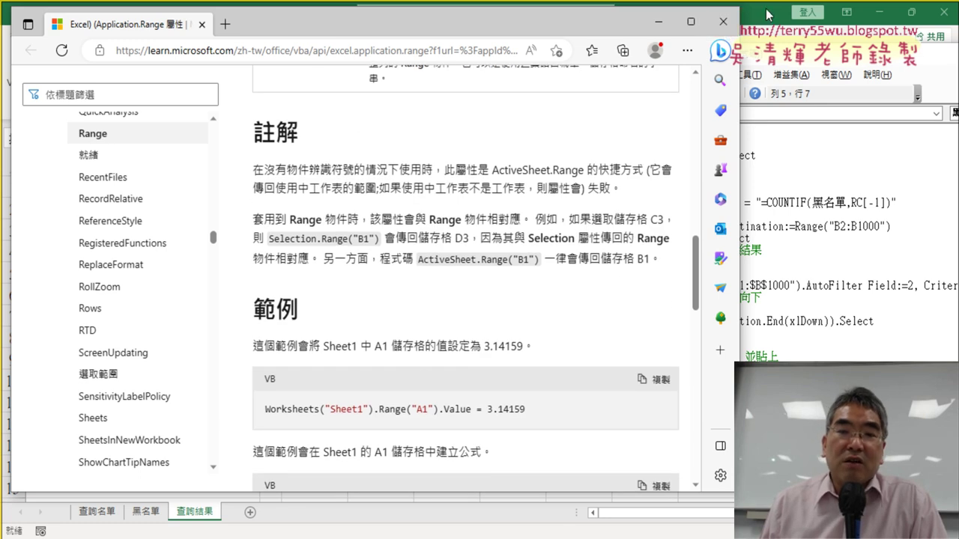
pyautogui.click(729, 24)
pyautogui.moveTo(614, 179); pyautogui.dragTo(625, 178)
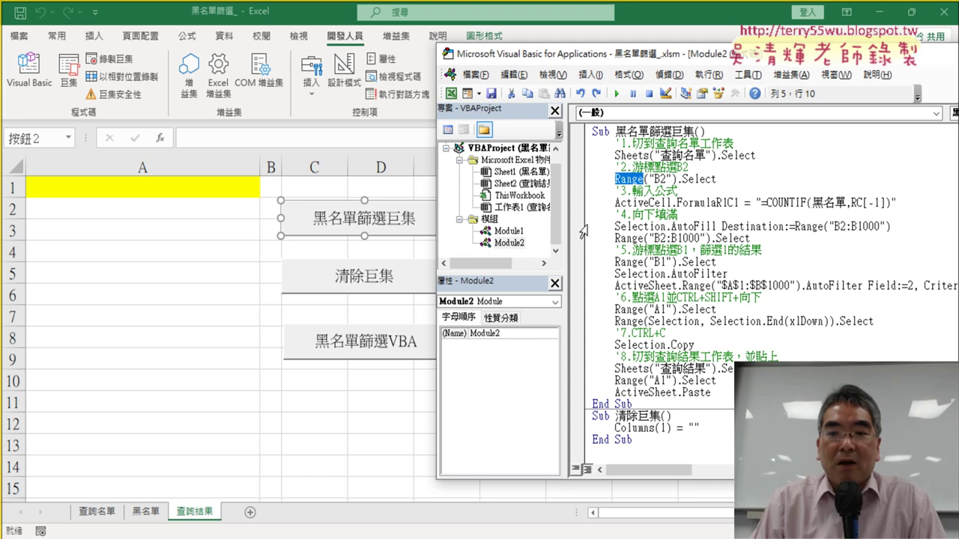
# - Back on 查詢結果, run the filter, clear and refill column A, and briefly check the macro code
pyautogui.click(145, 310)
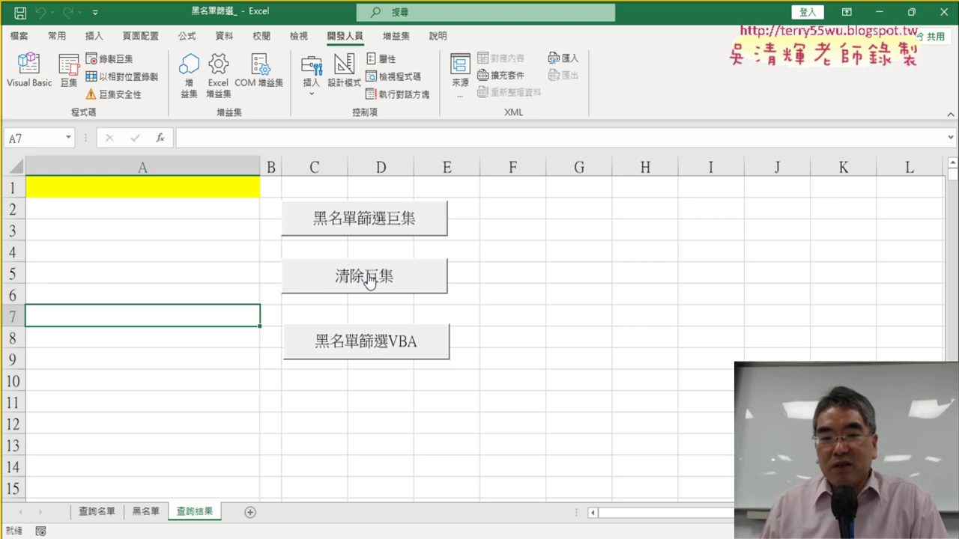
pyautogui.click(399, 228)
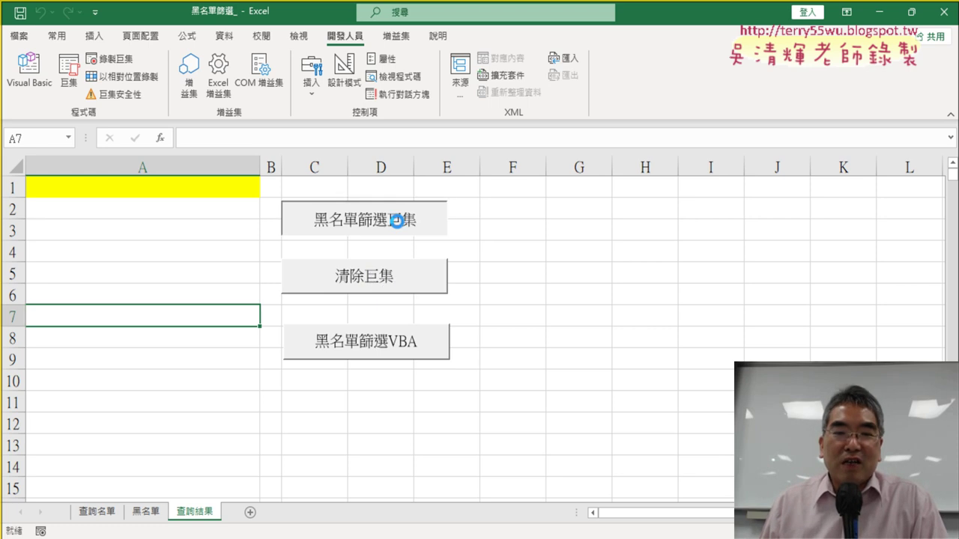
pyautogui.click(390, 288)
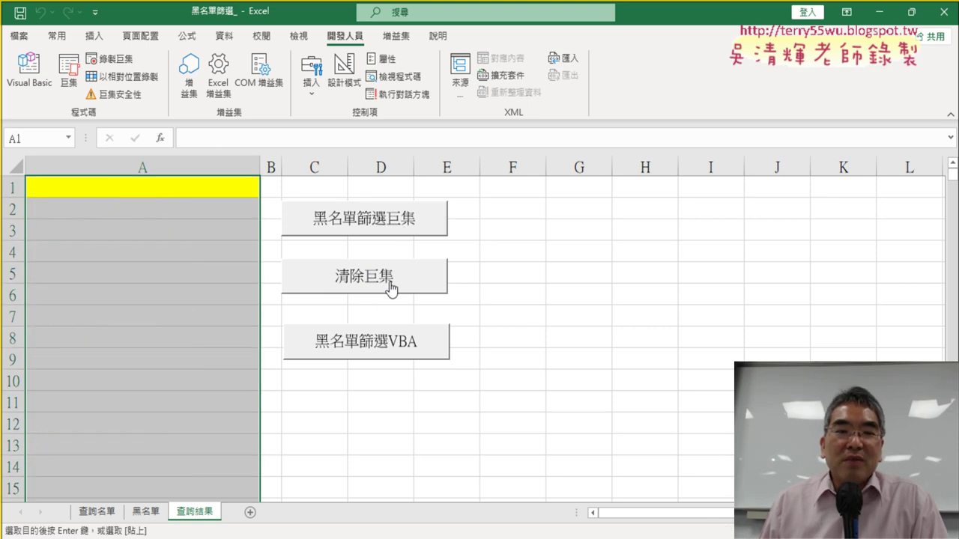
pyautogui.click(402, 230)
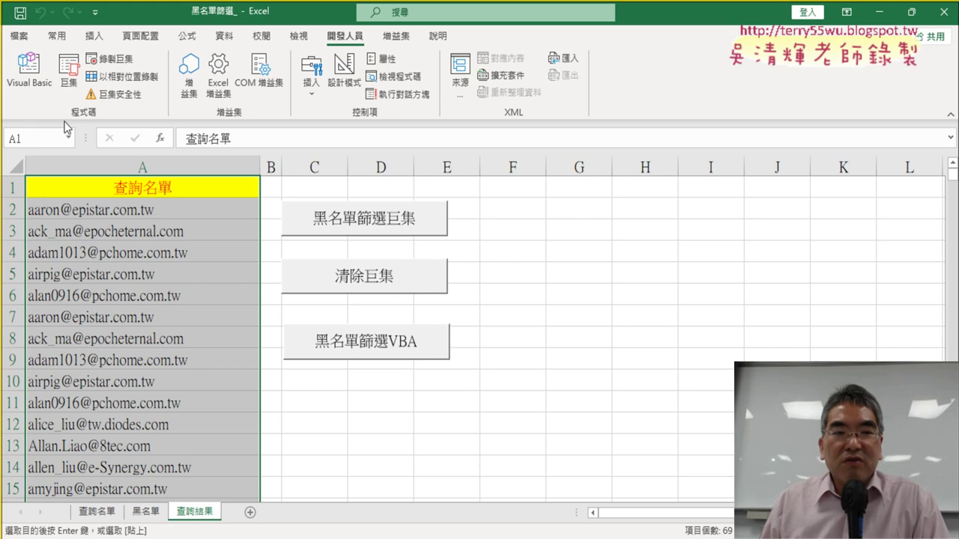
pyautogui.click(29, 71)
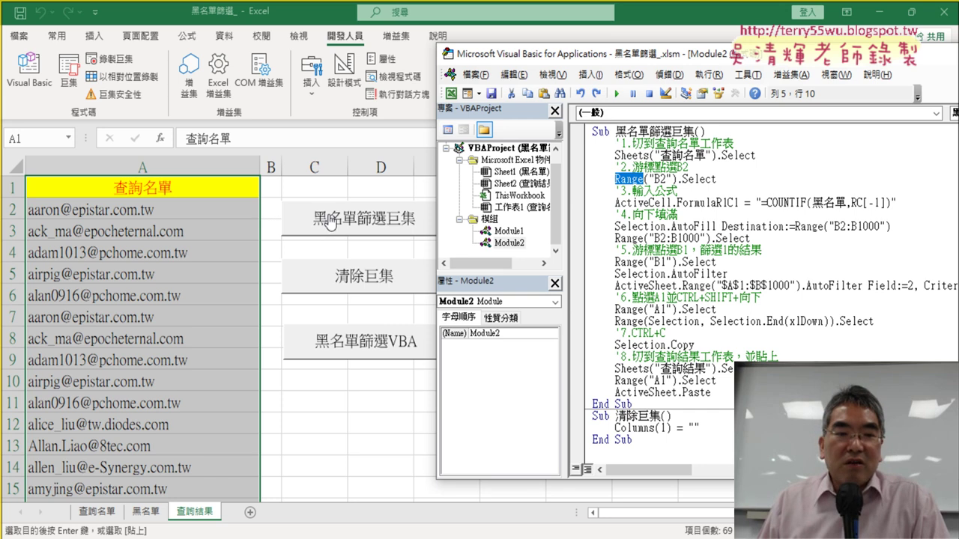
pyautogui.click(270, 253)
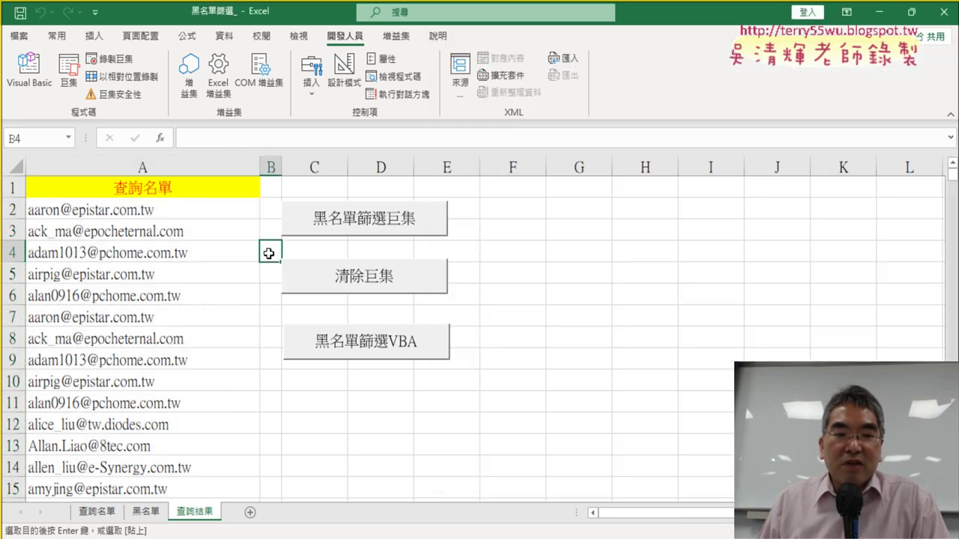
# - Repeatedly empty column A with 清除巨集 and refill it with 黑名單篩選巨集
pyautogui.click(376, 287)
pyautogui.click(394, 225)
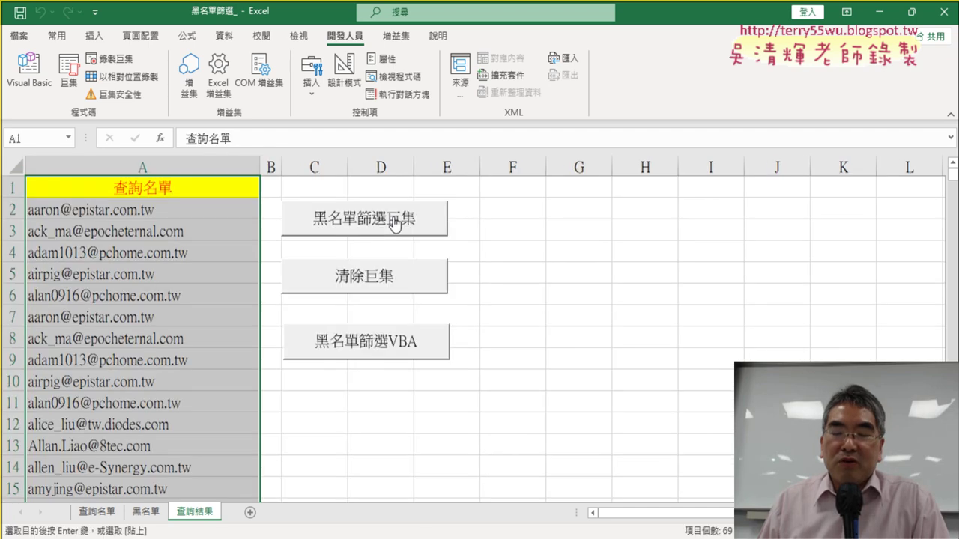
pyautogui.click(392, 278)
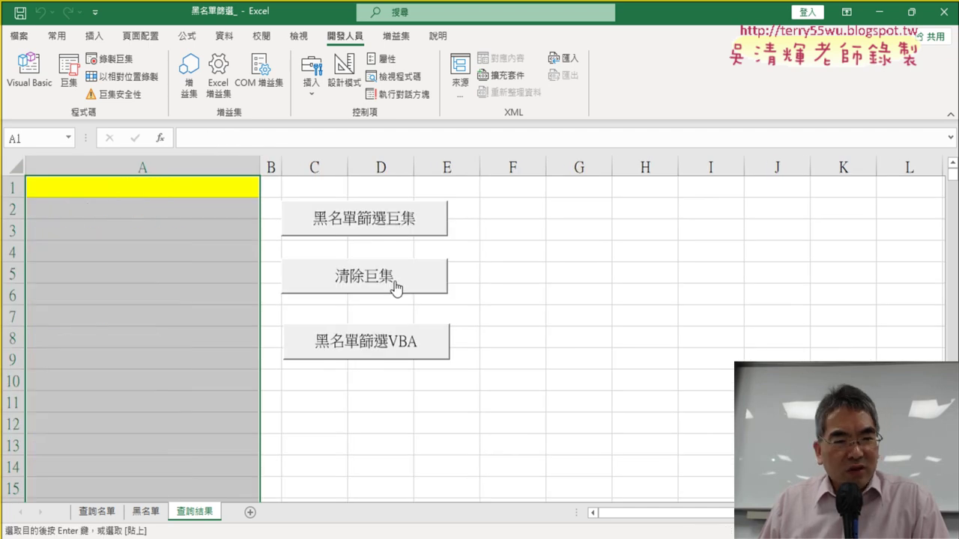
pyautogui.click(399, 222)
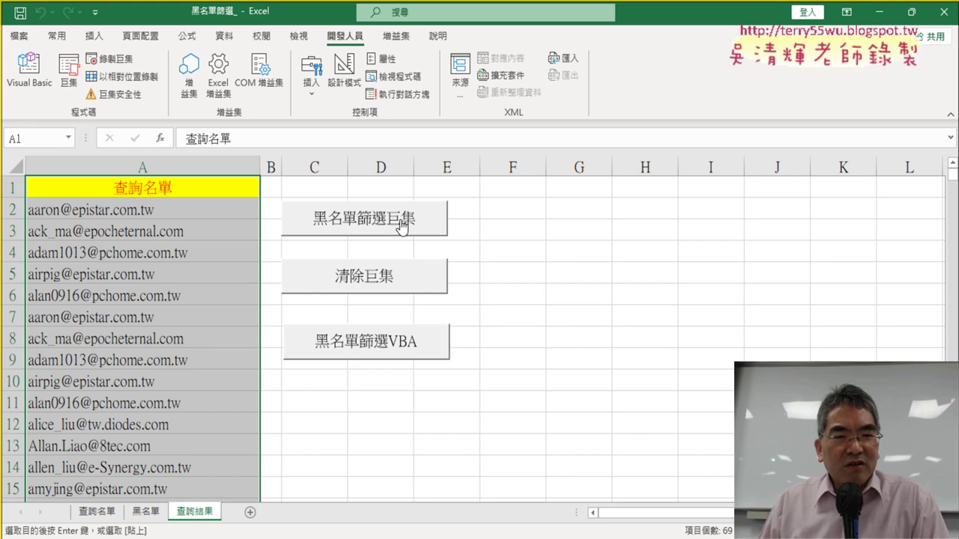
pyautogui.click(394, 279)
pyautogui.click(400, 223)
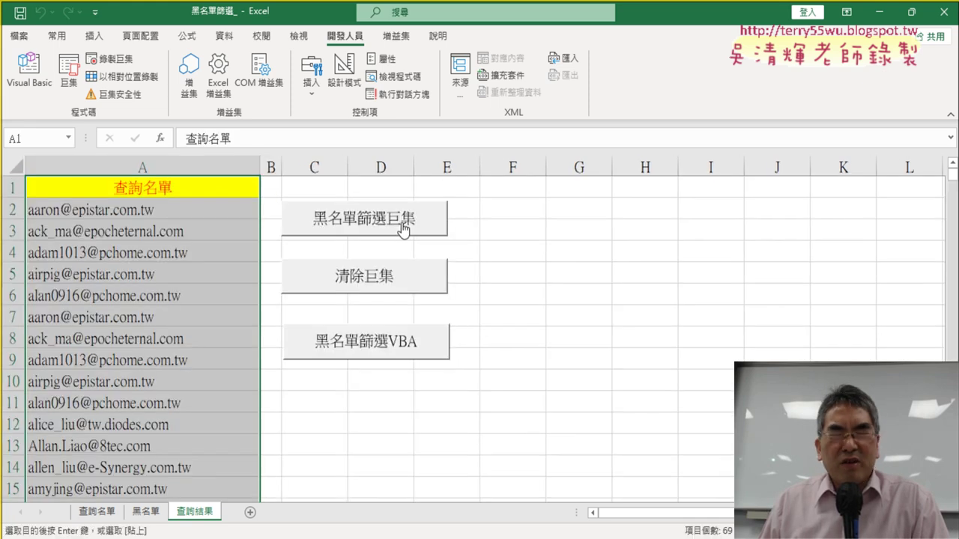
pyautogui.click(401, 283)
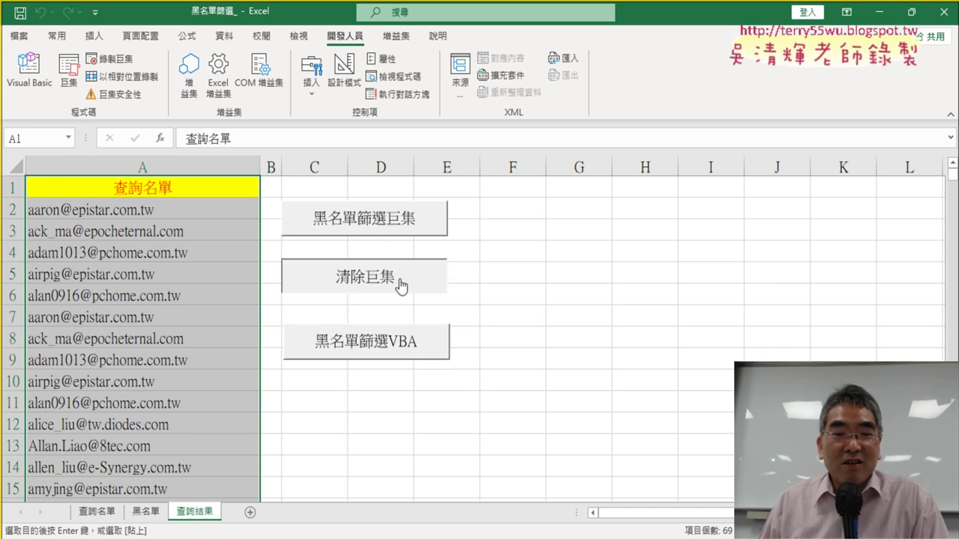
pyautogui.click(401, 235)
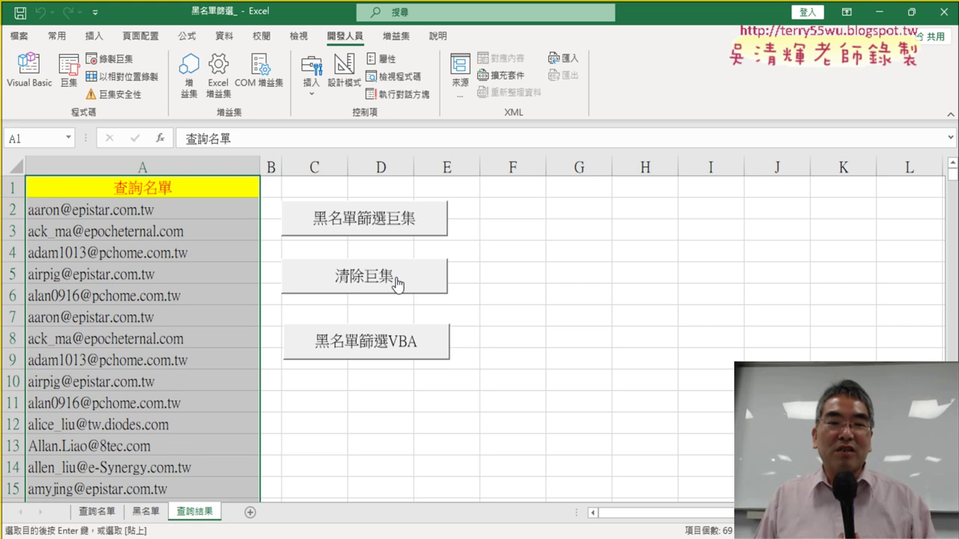
pyautogui.click(398, 279)
pyautogui.click(399, 232)
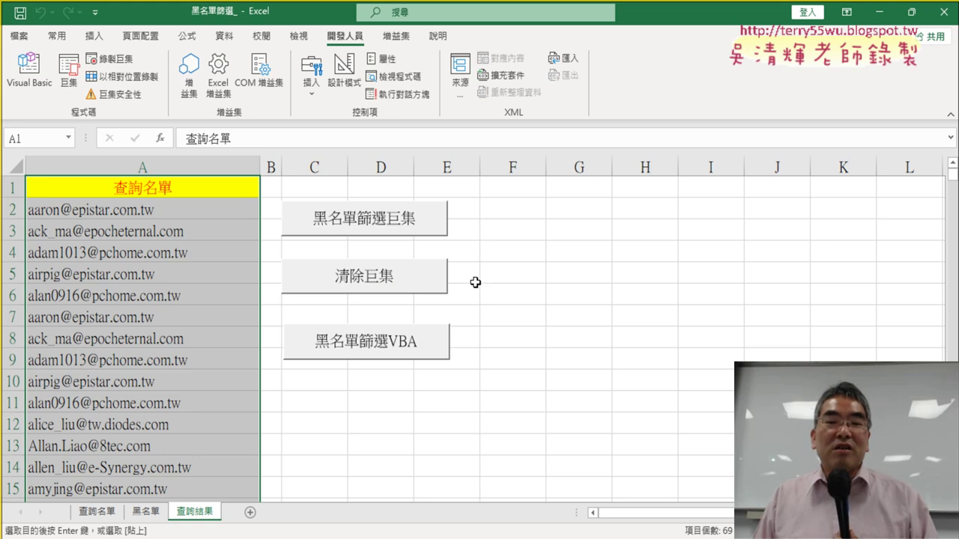
pyautogui.click(39, 82)
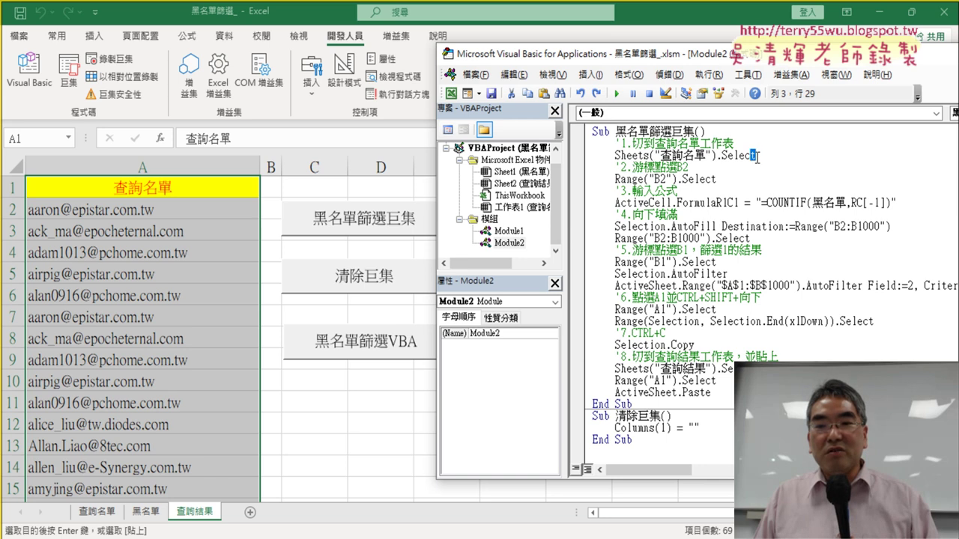
pyautogui.moveTo(755, 155); pyautogui.dragTo(621, 155)
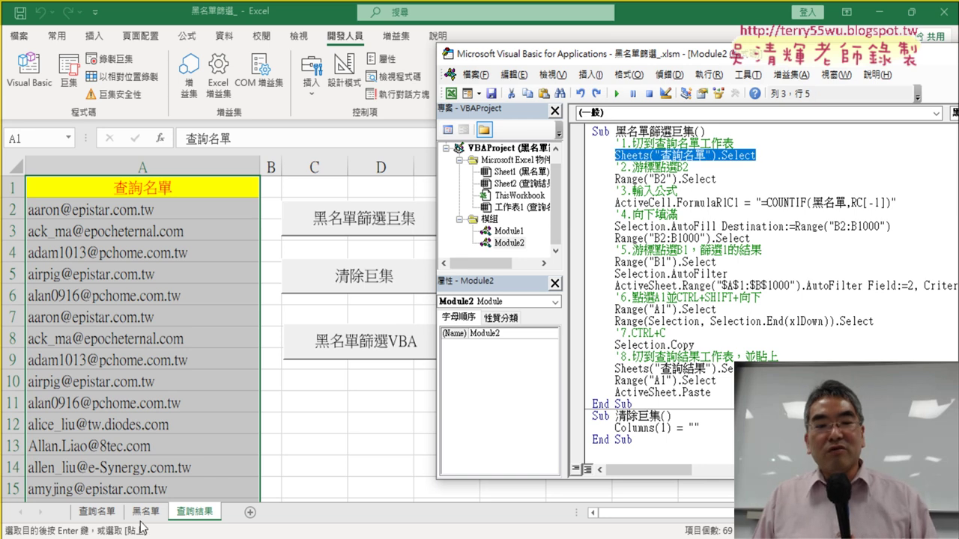
pyautogui.click(98, 513)
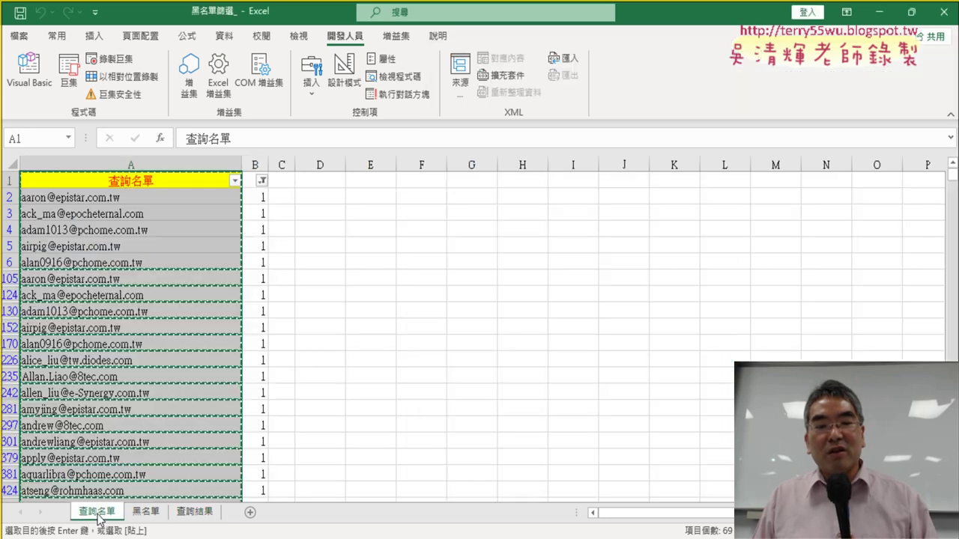
pyautogui.click(252, 198)
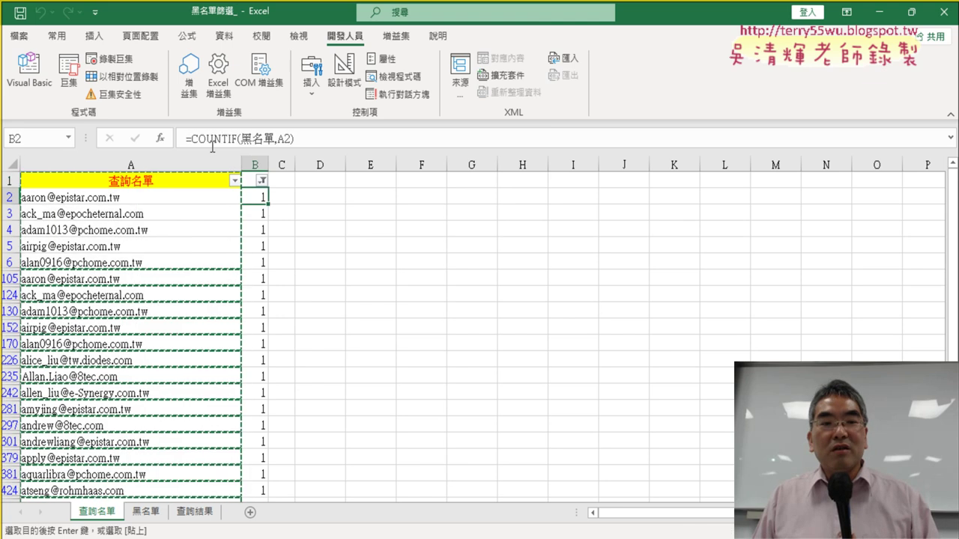
pyautogui.click(188, 138)
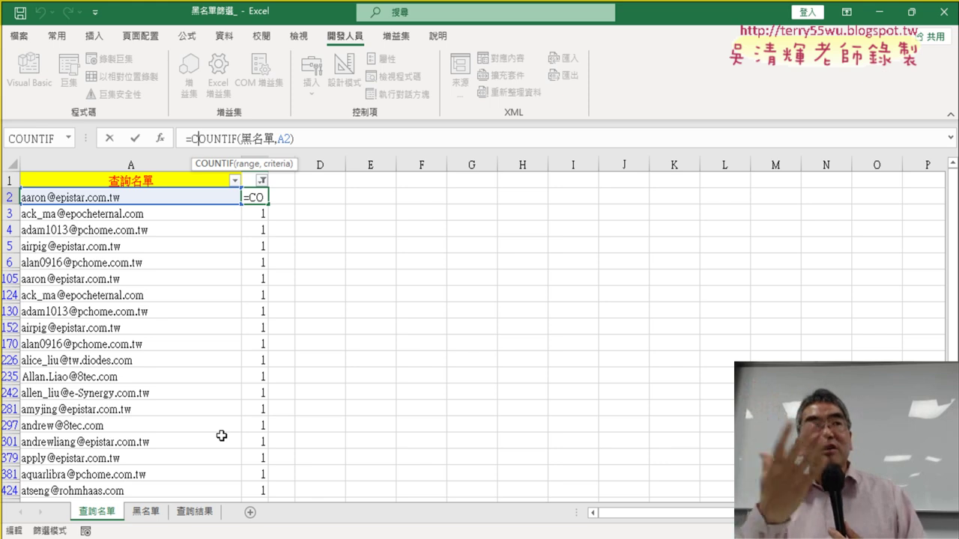
pyautogui.click(182, 515)
pyautogui.click(92, 512)
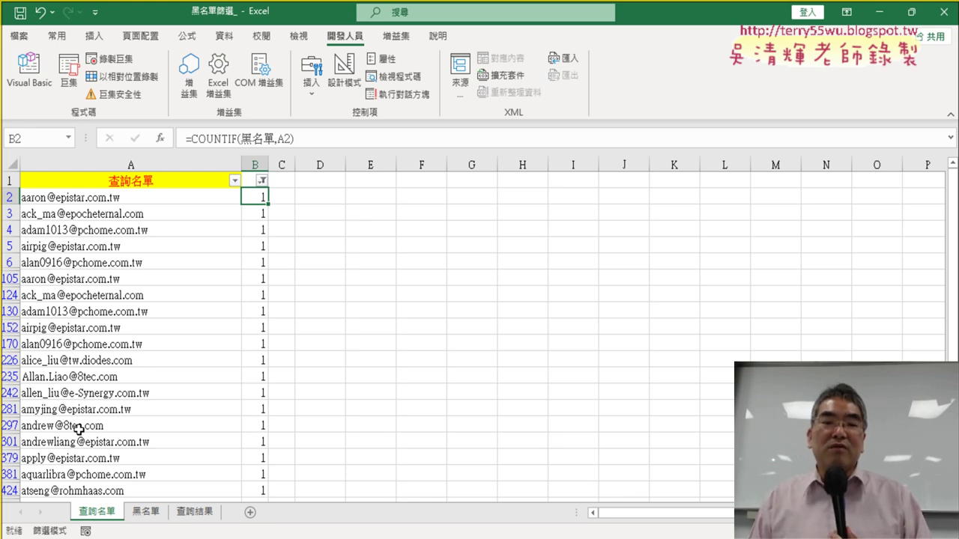
# - On 查詢結果, run the blacklist filter, then empty column A with 清除巨集
pyautogui.click(201, 517)
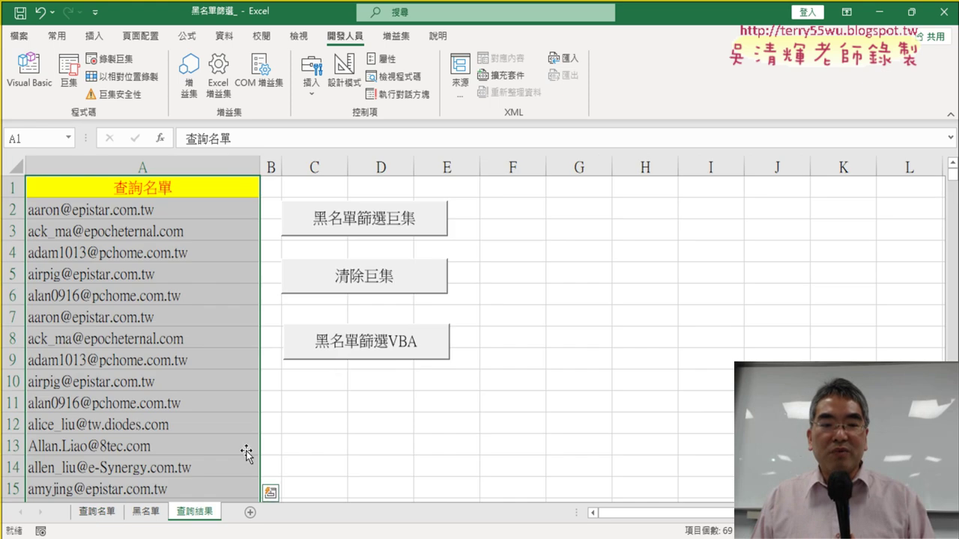
pyautogui.click(360, 292)
pyautogui.click(380, 222)
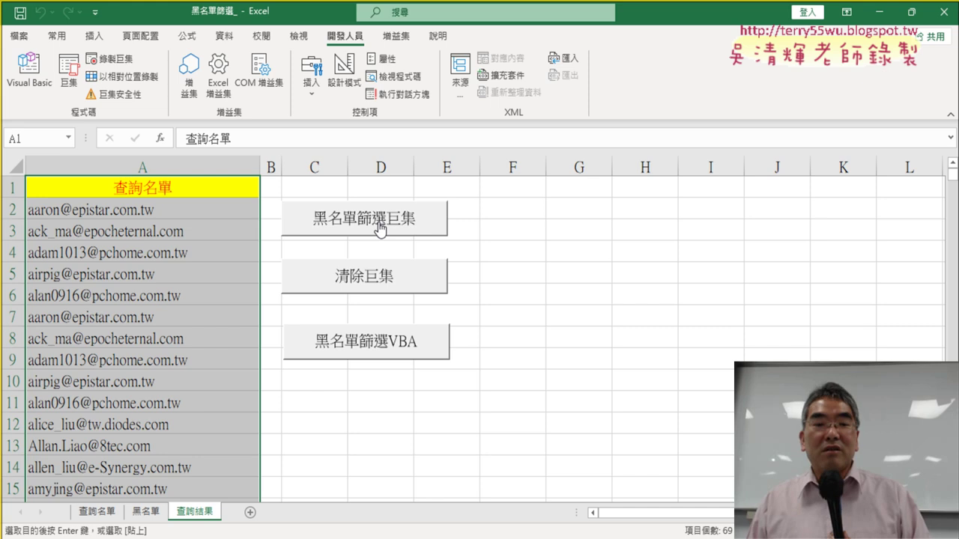
pyautogui.click(390, 288)
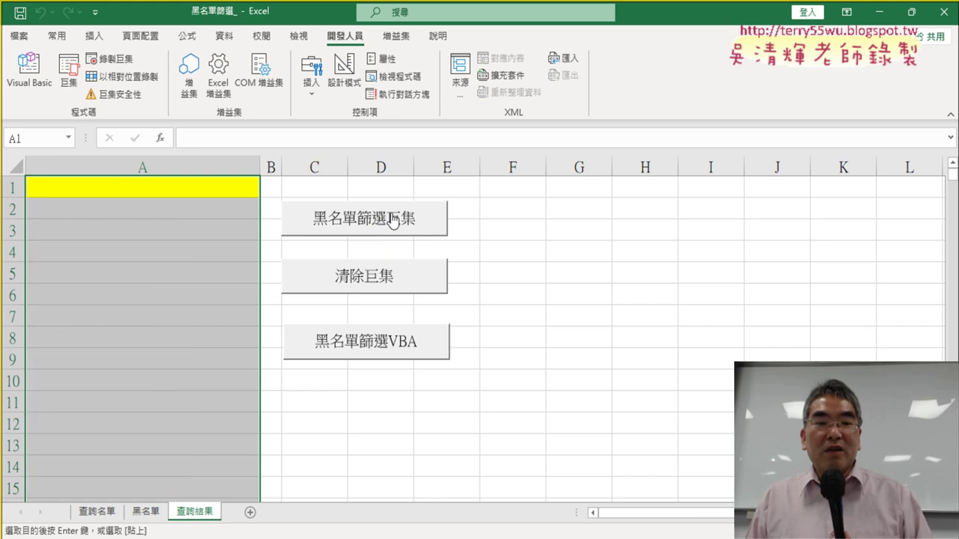
# - Compare the 查詢名單 and 查詢結果 sheets by switching between them, ending on 查詢結果
pyautogui.click(102, 514)
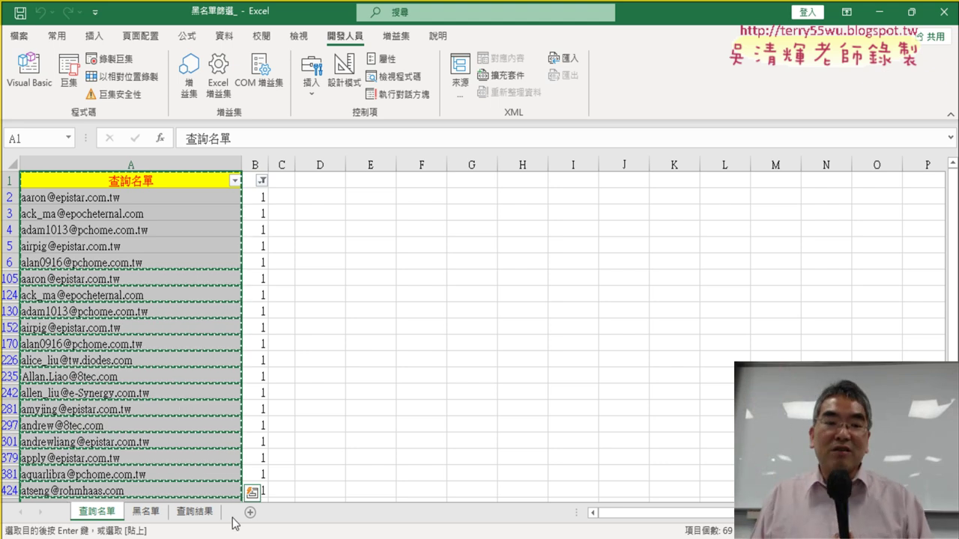
pyautogui.click(209, 514)
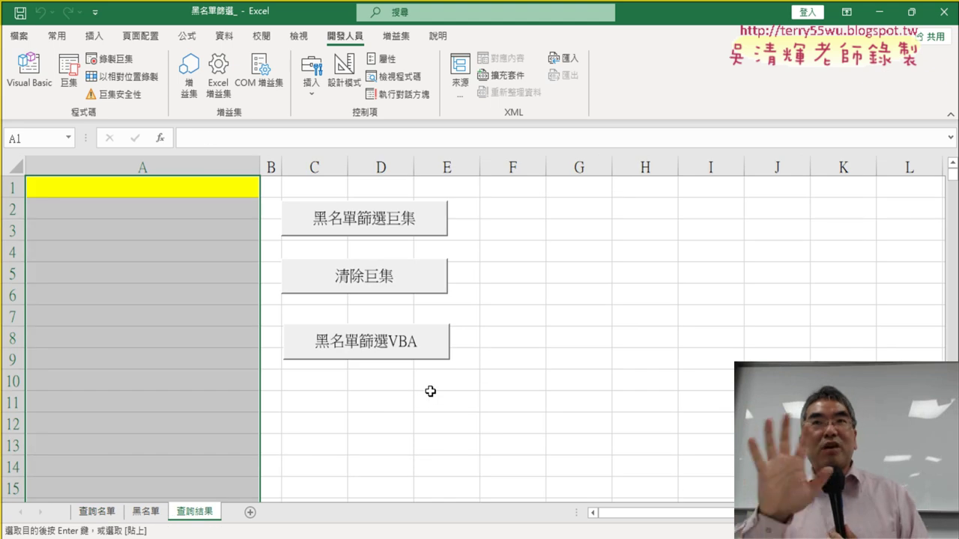
pyautogui.click(97, 513)
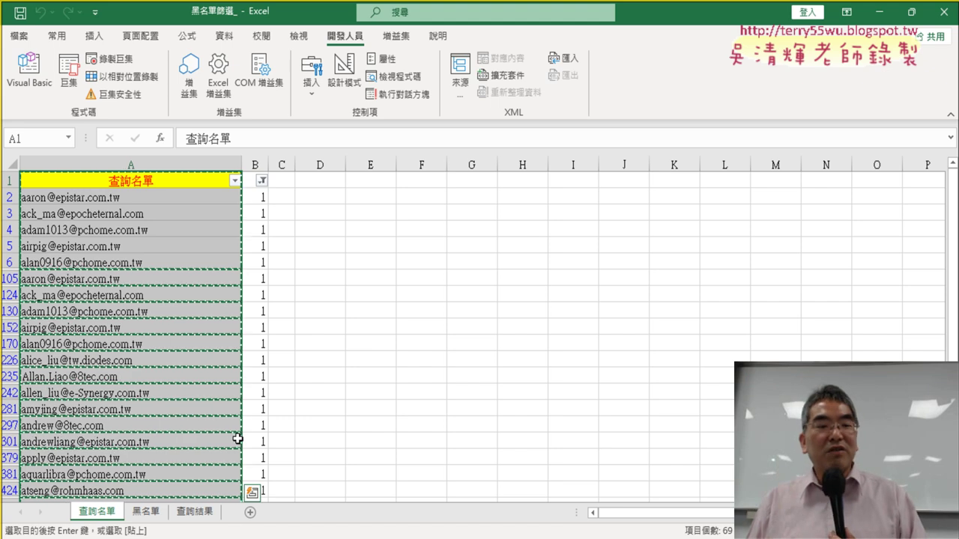
pyautogui.click(194, 511)
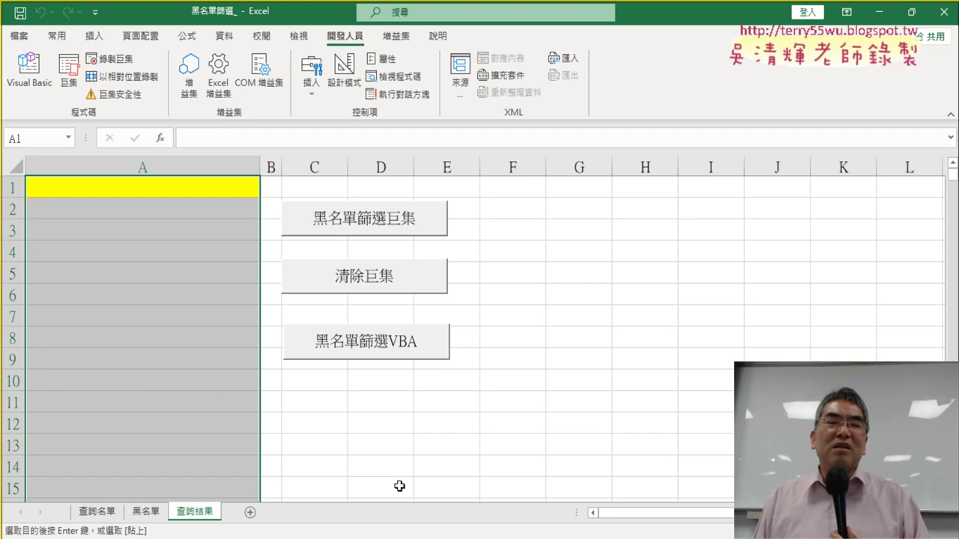
# - Open the filter button's assigned macro code and widen the view to show full lines
pyautogui.rightClick(420, 219)
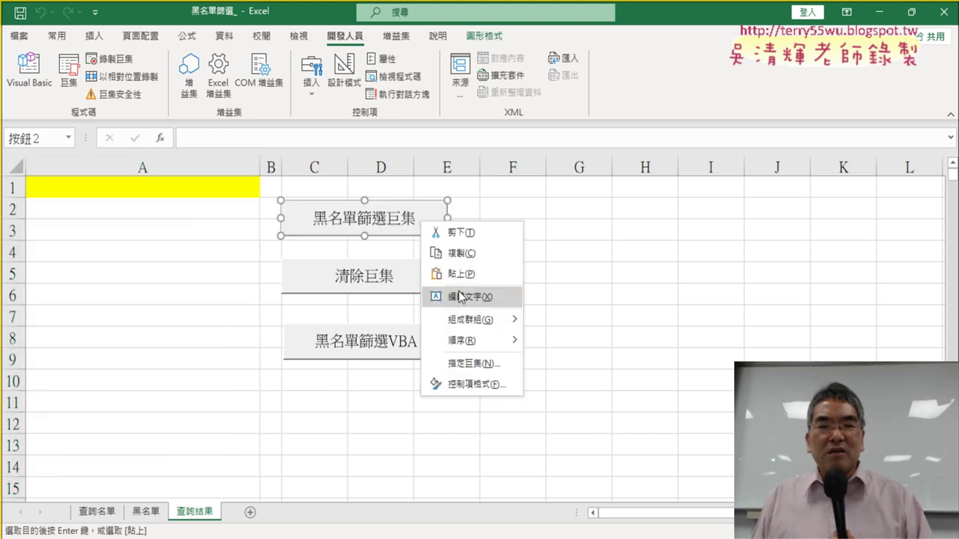
pyautogui.click(488, 363)
pyautogui.click(604, 259)
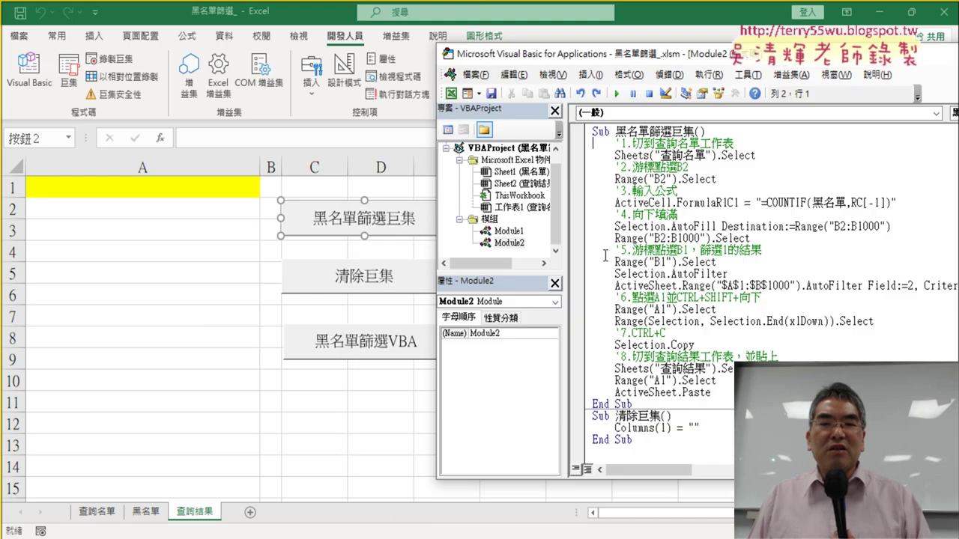
pyautogui.moveTo(725, 56); pyautogui.dragTo(586, 55)
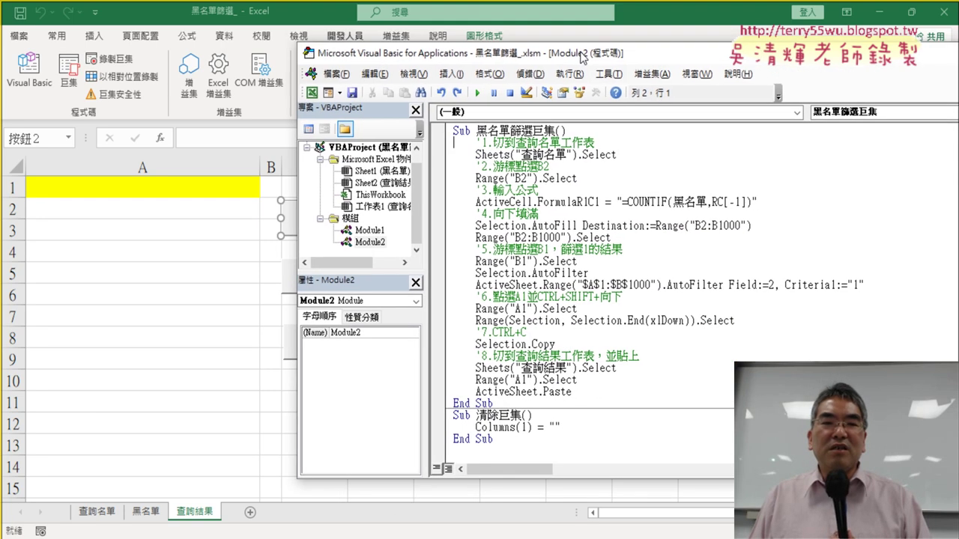
# - Add an indented line under Sub 黑名單篩選巨集() and type "application."
pyautogui.click(653, 131)
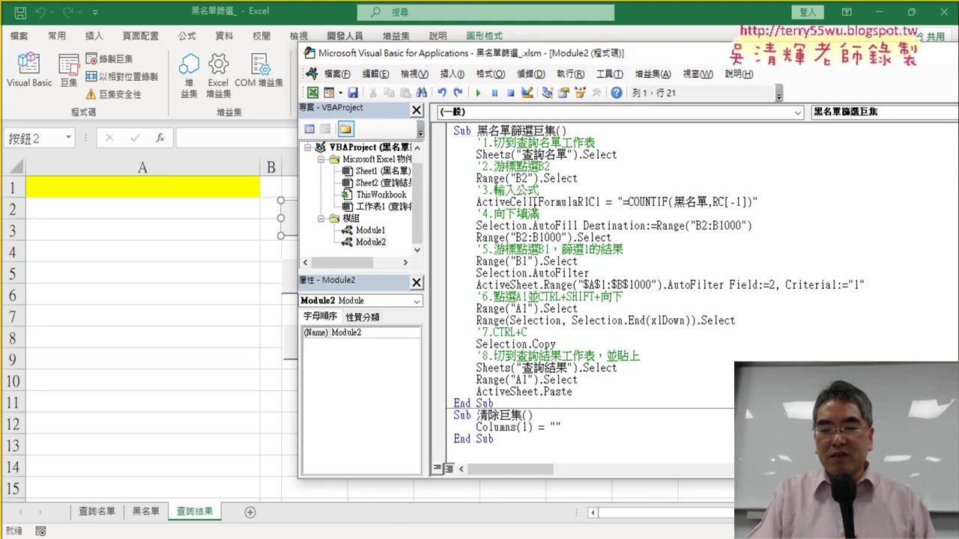
pyautogui.press('Return')
pyautogui.press('Tab')
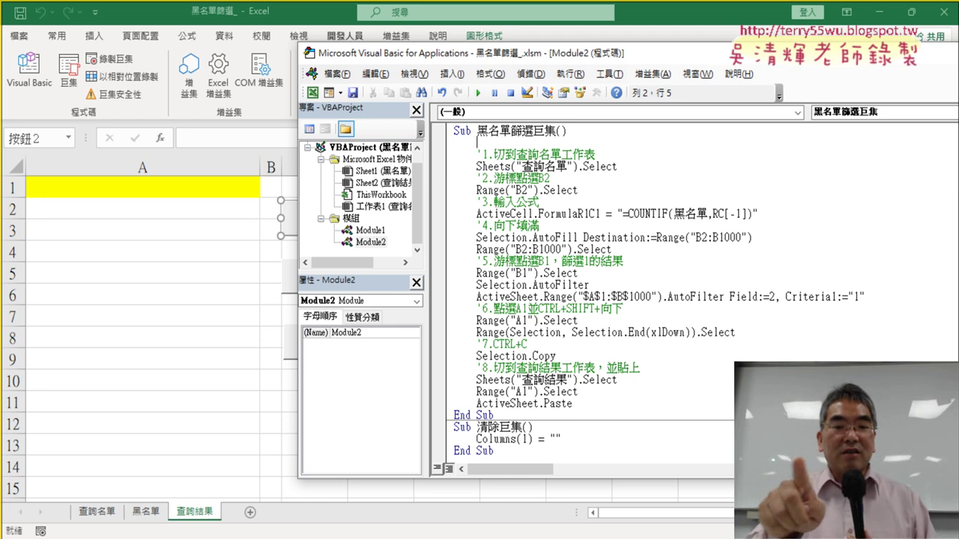
pyautogui.write('a')
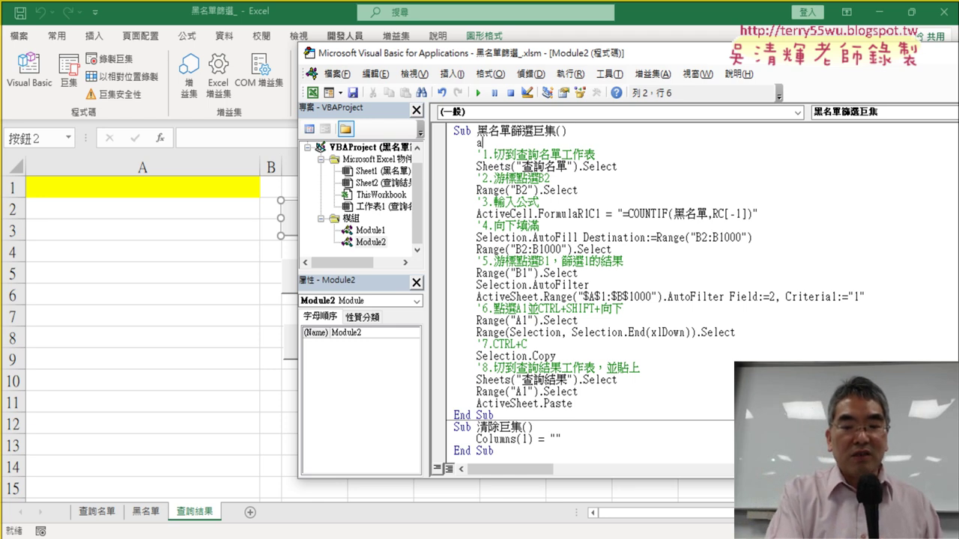
pyautogui.write('ppl')
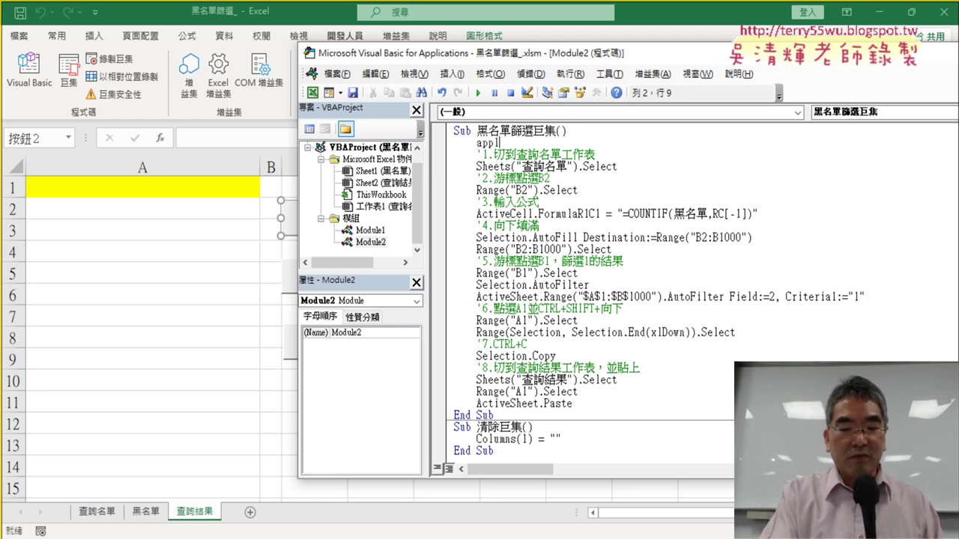
pyautogui.write('ication')
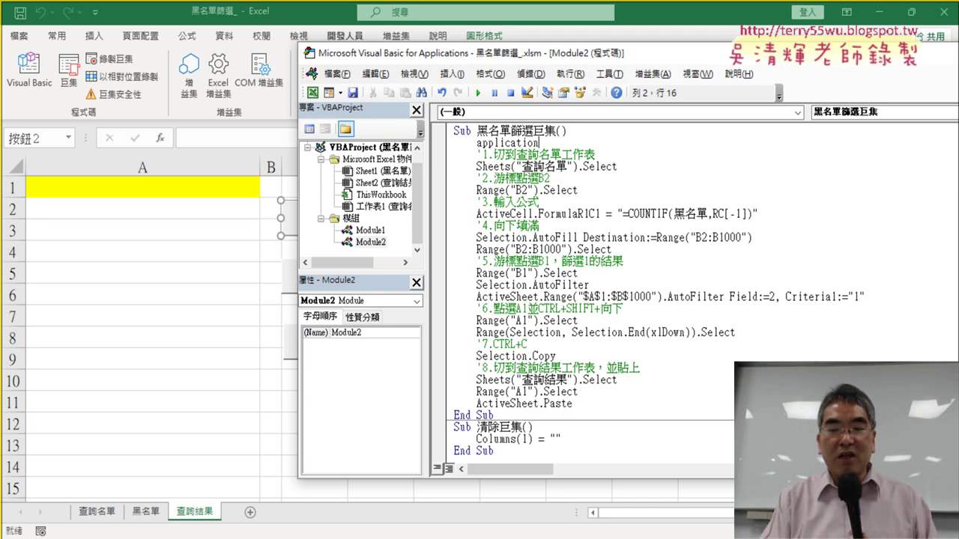
pyautogui.write('.')
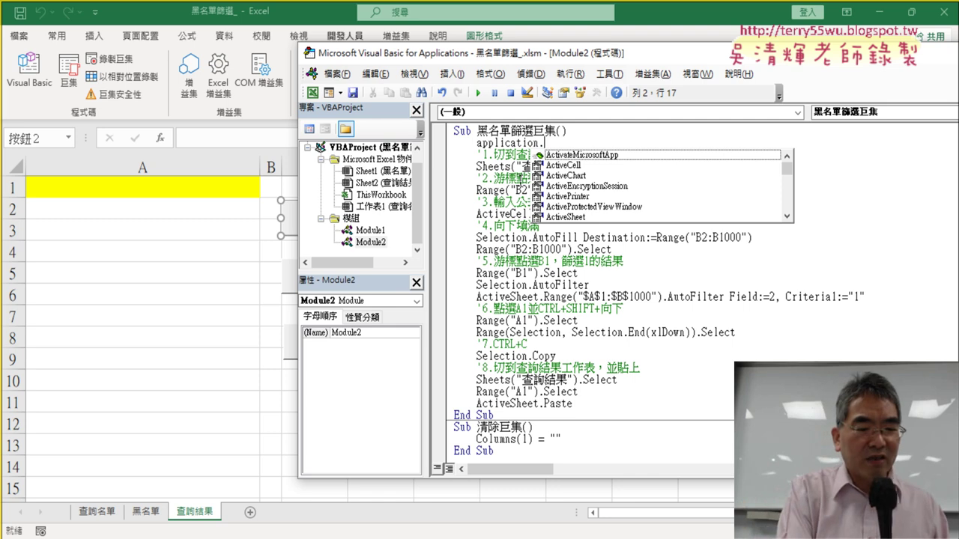
# - Complete the line as Application.ScreenUpdating = False using IntelliSense suggestions
pyautogui.write('S')
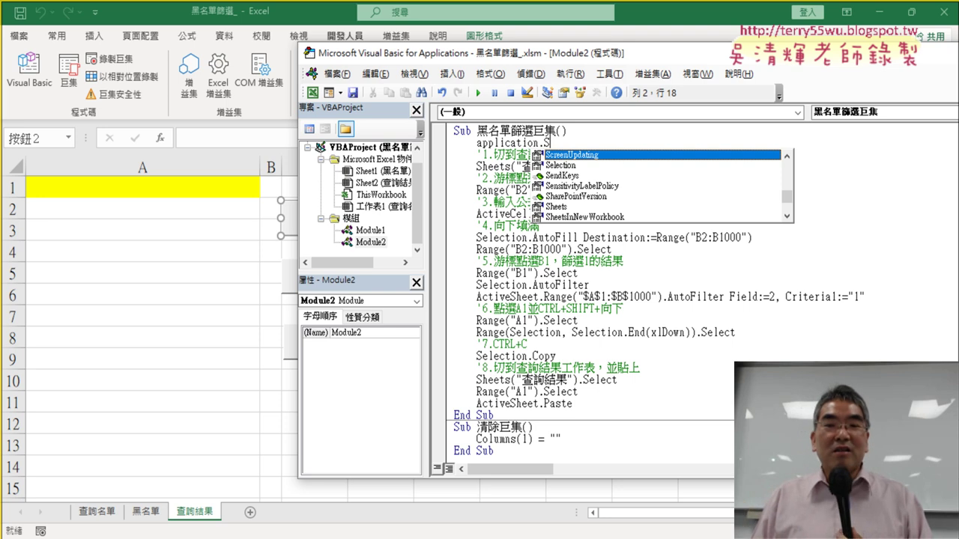
pyautogui.doubleClick(604, 155)
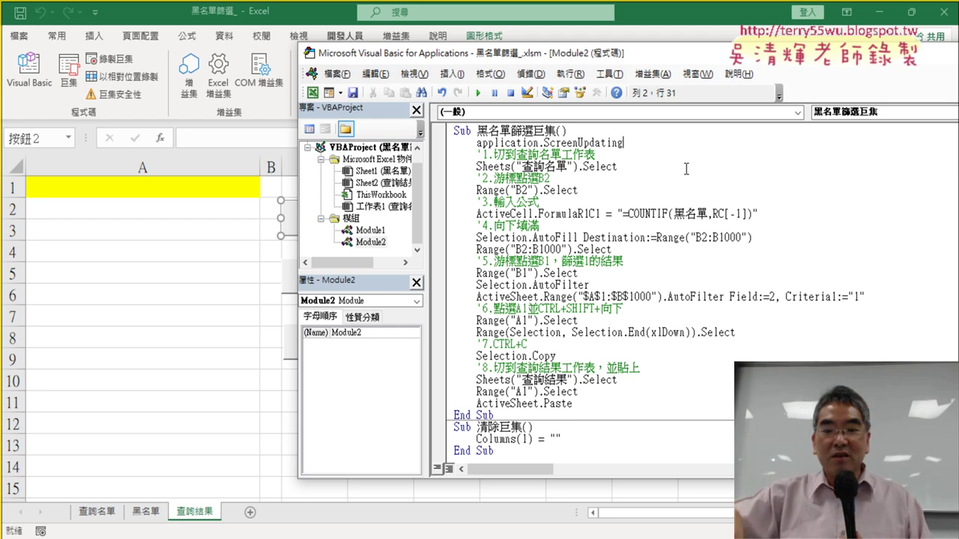
pyautogui.write('=')
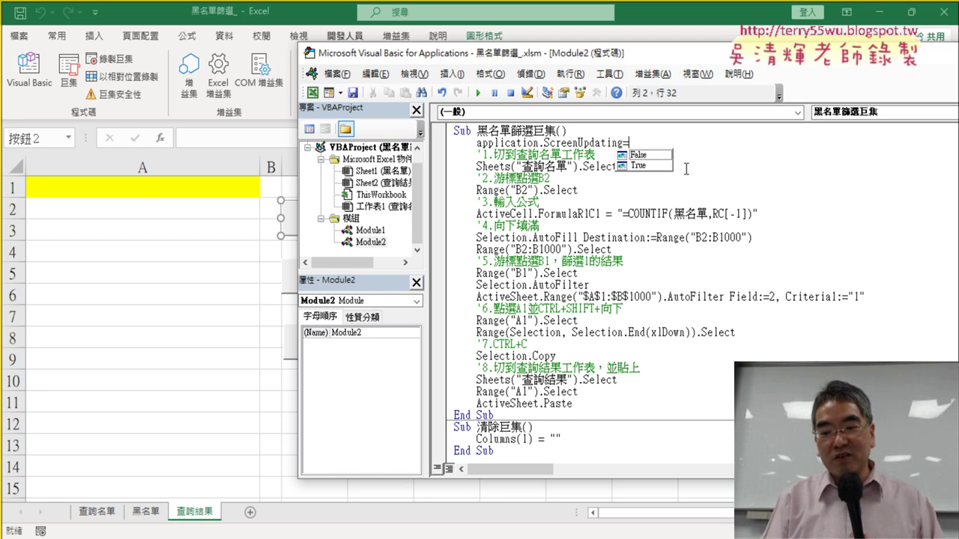
pyautogui.press('Down')
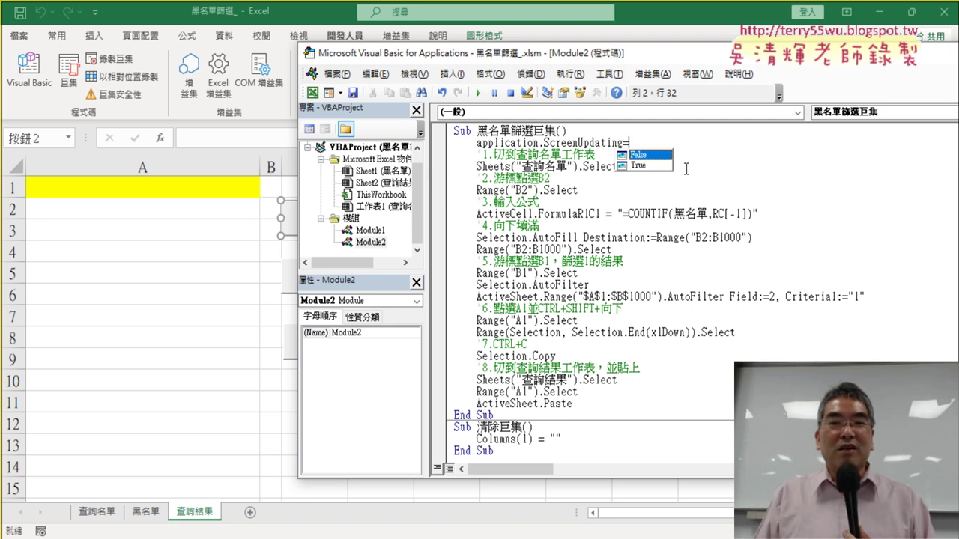
pyautogui.doubleClick(640, 155)
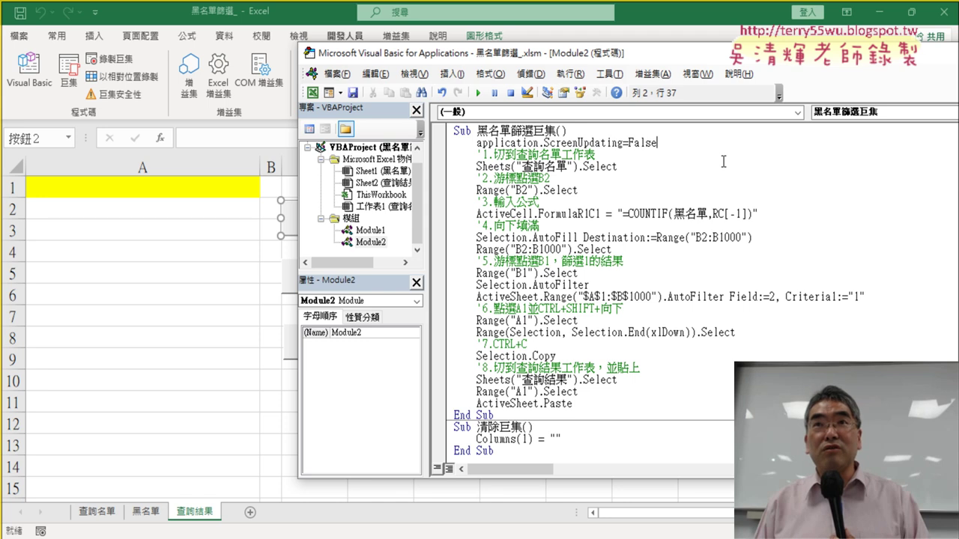
# - Confirm the auto-formatted ScreenUpdating line, then bring the 查詢結果 worksheet back
pyautogui.click(633, 279)
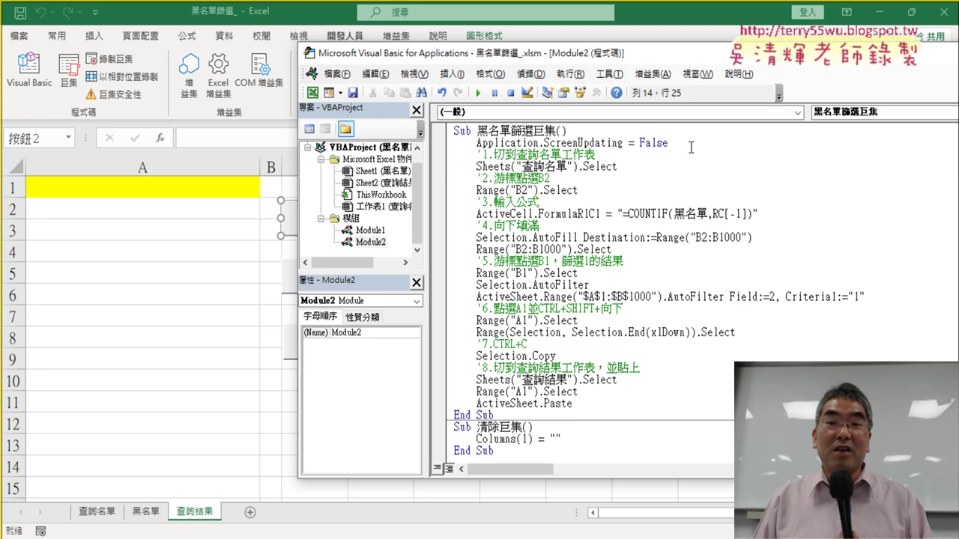
pyautogui.moveTo(668, 142); pyautogui.dragTo(476, 144)
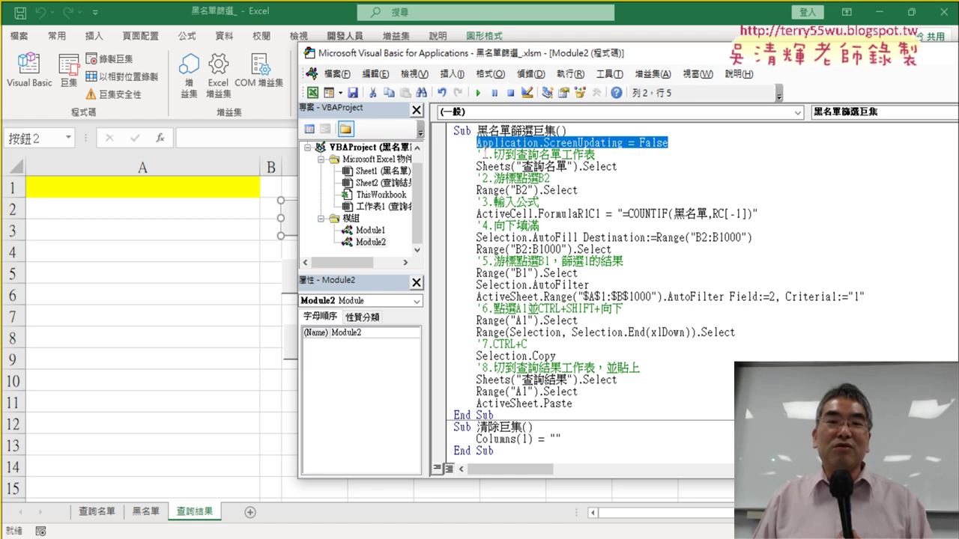
pyautogui.click(191, 310)
pyautogui.click(578, 292)
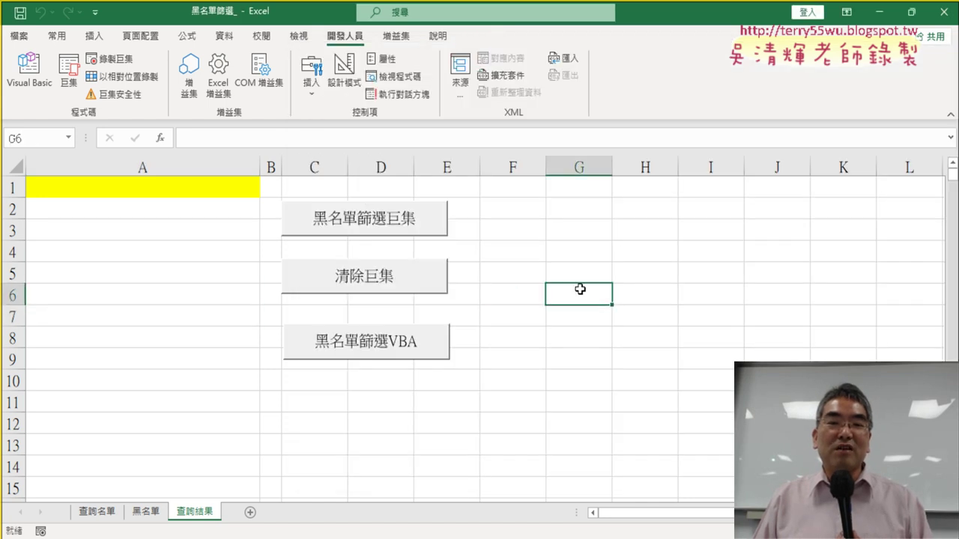
# - Alternate 黑名單篩選巨集 and 清除巨集 several times, finishing with column A filled
pyautogui.click(395, 230)
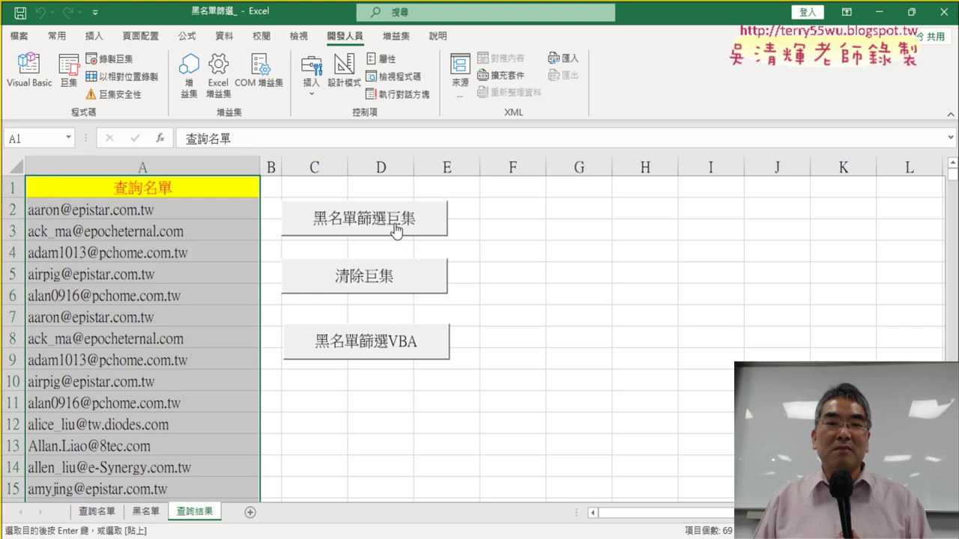
pyautogui.click(388, 278)
pyautogui.click(403, 216)
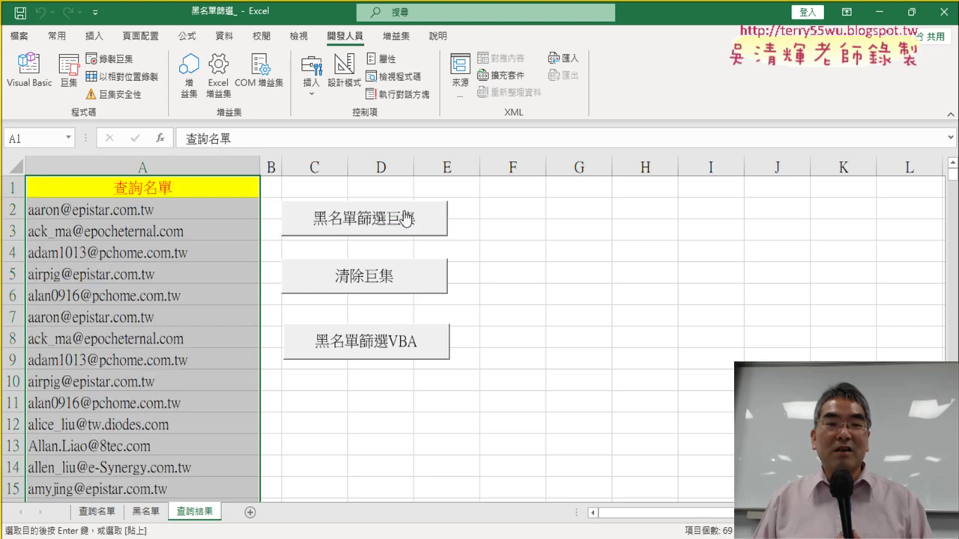
pyautogui.click(404, 278)
pyautogui.click(409, 219)
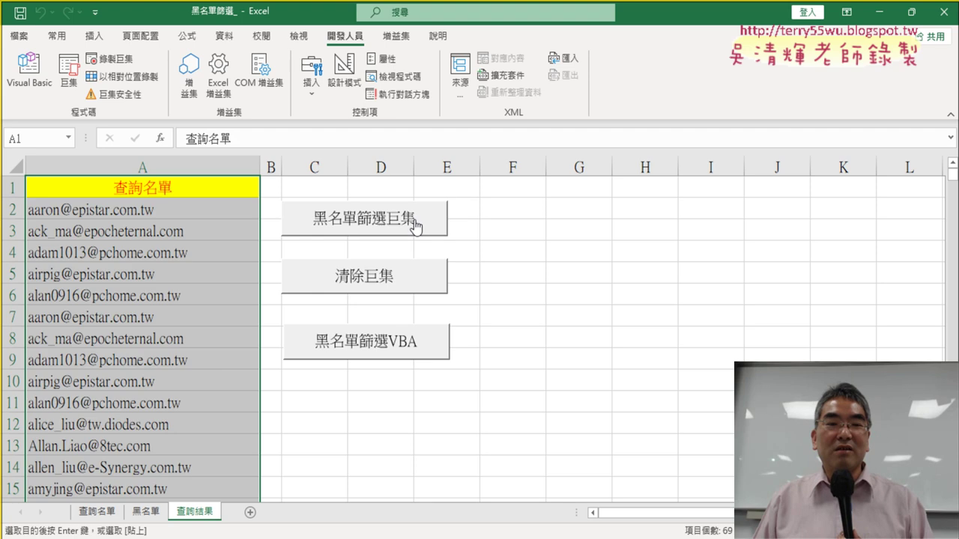
pyautogui.click(411, 272)
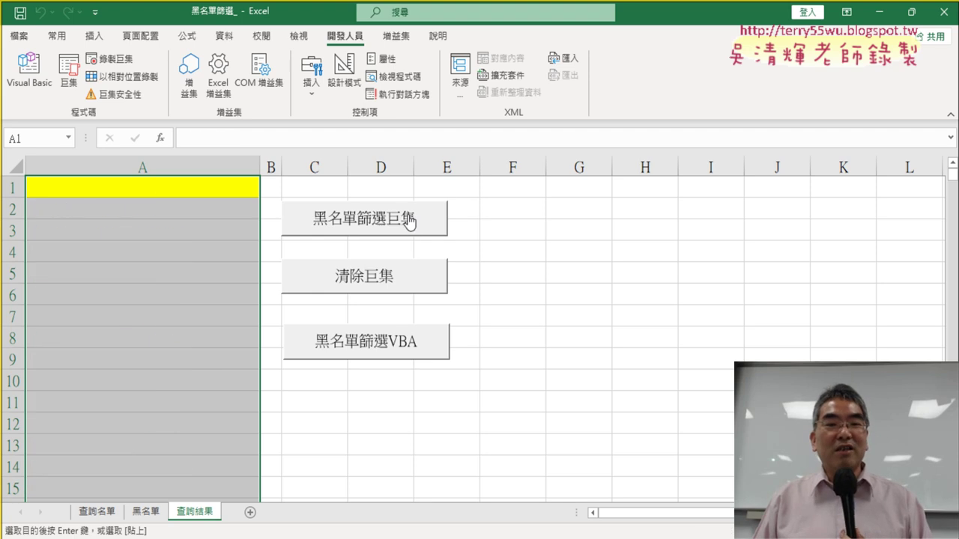
pyautogui.click(415, 219)
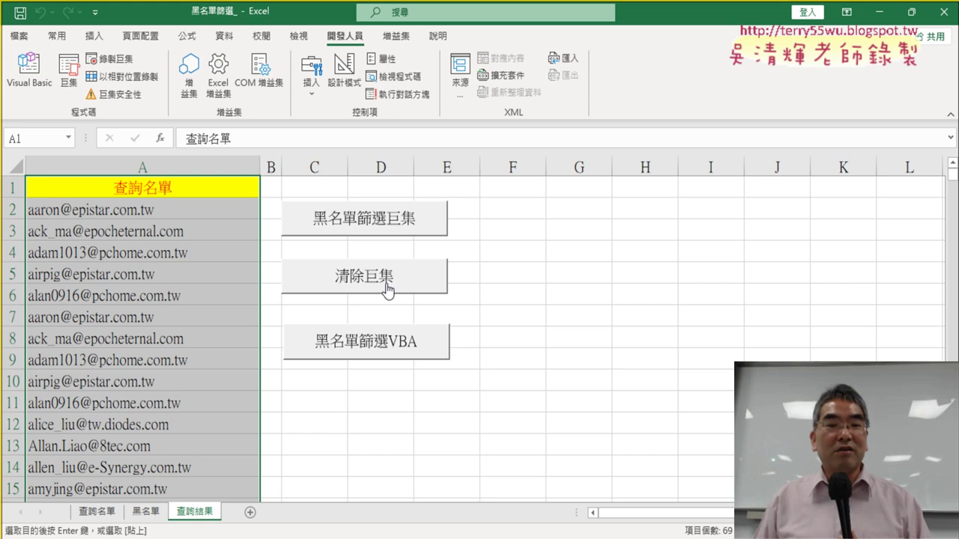
# - Check the Application.ScreenUpdating = False line in Module2, then return to the sheet
pyautogui.click(30, 71)
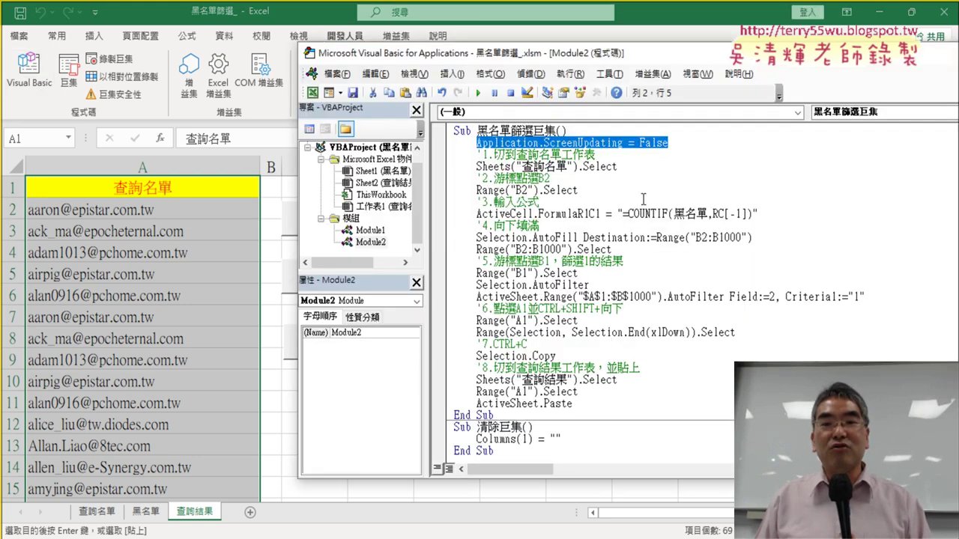
pyautogui.moveTo(678, 143); pyautogui.dragTo(476, 142)
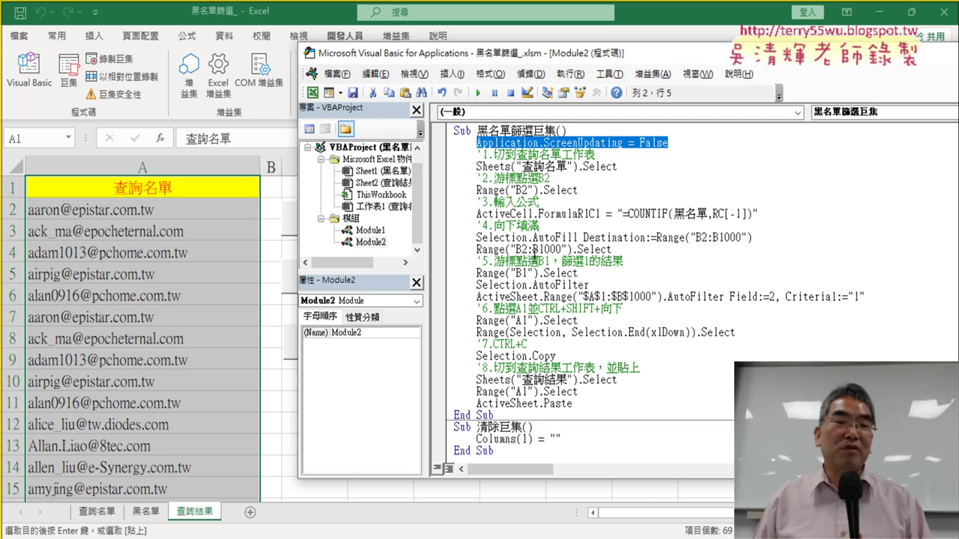
pyautogui.click(248, 269)
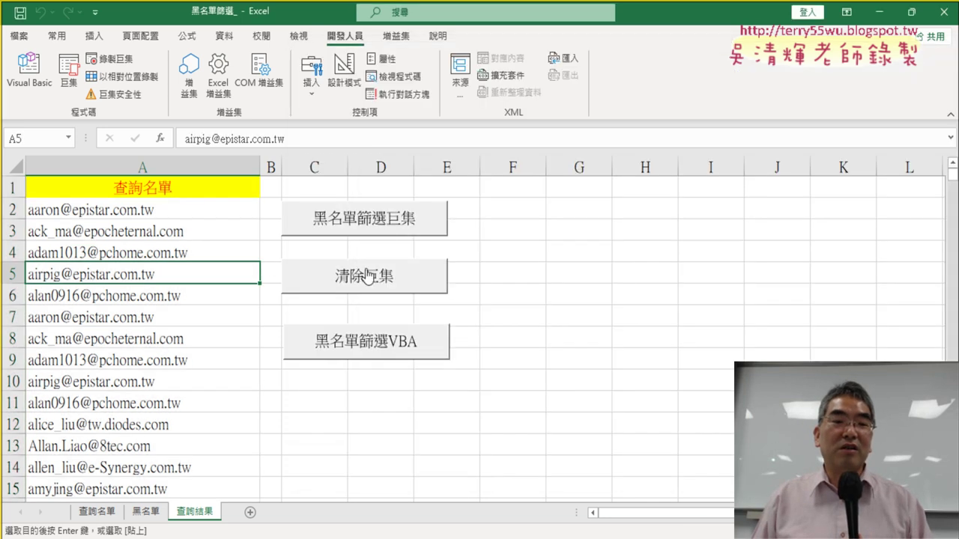
# - Clear and refill column A twice with the macro buttons, then reopen the VBA editor
pyautogui.click(385, 272)
pyautogui.click(405, 216)
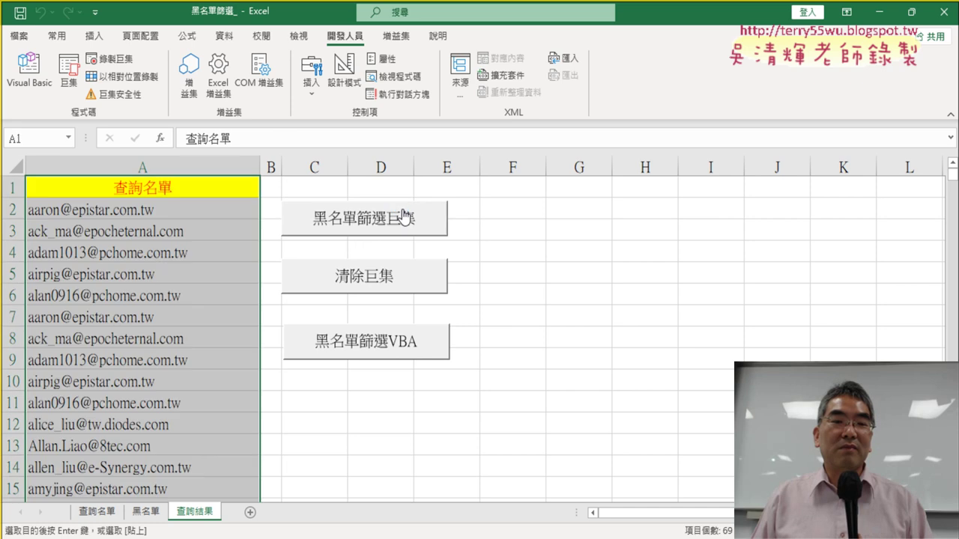
pyautogui.click(387, 292)
pyautogui.click(400, 214)
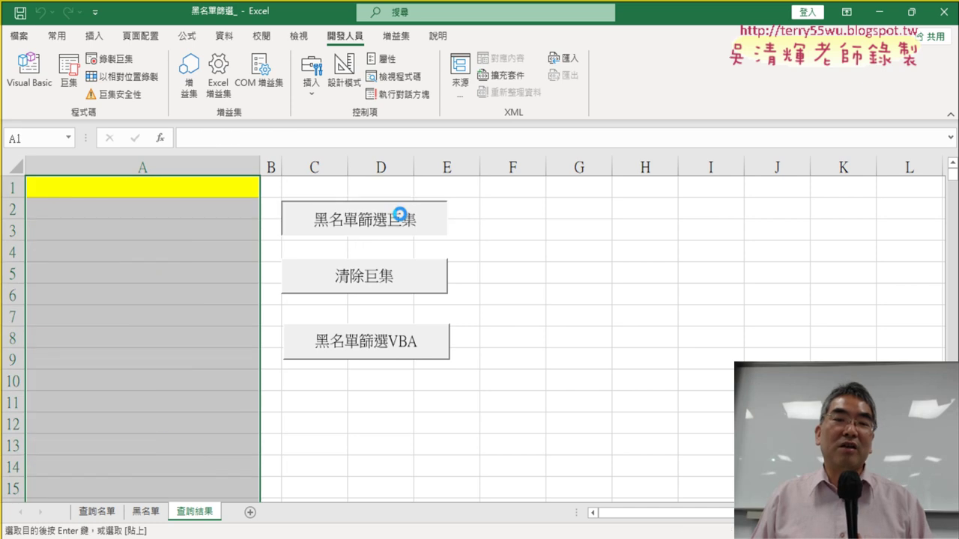
pyautogui.click(29, 71)
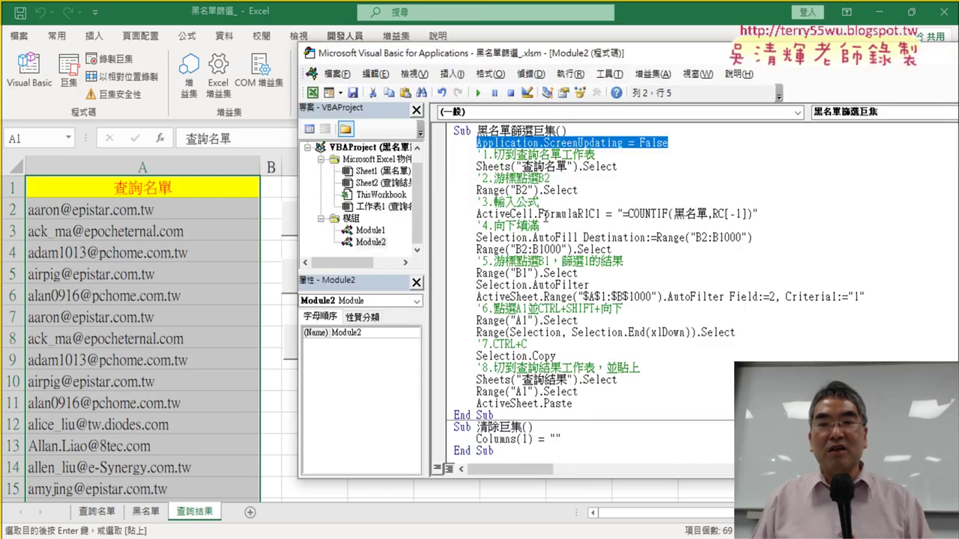
# - Review the step comments and the ScreenUpdating line in Module2
pyautogui.click(609, 166)
pyautogui.moveTo(609, 155); pyautogui.dragTo(447, 149)
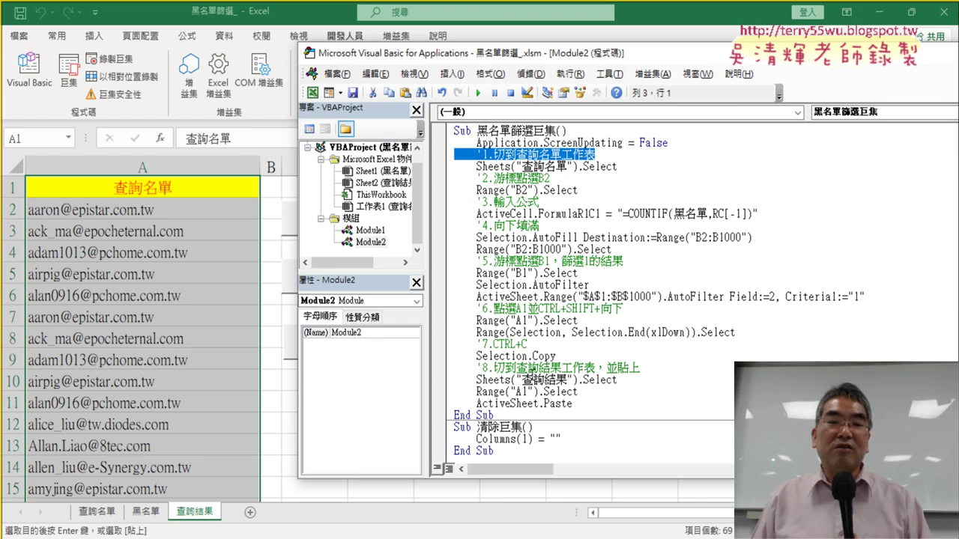
pyautogui.moveTo(552, 178); pyautogui.dragTo(445, 177)
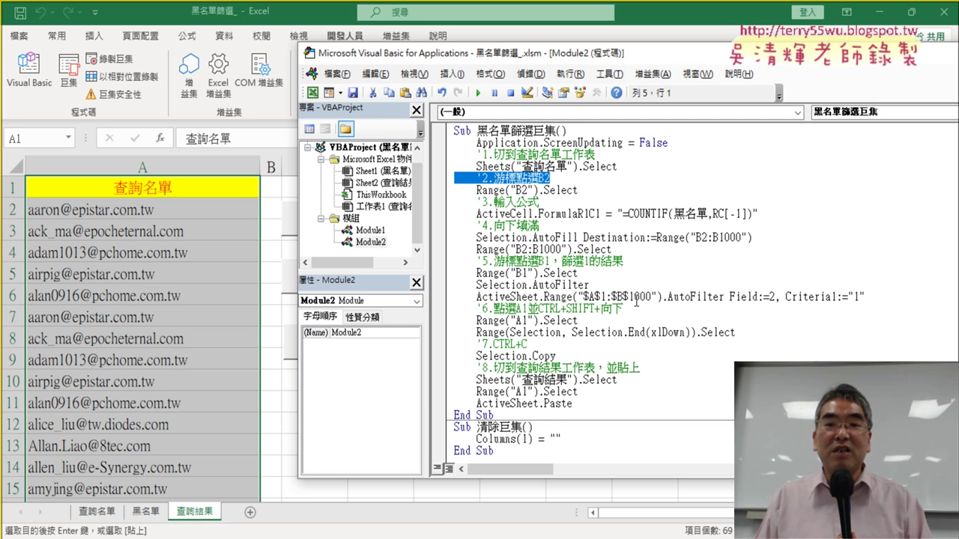
pyautogui.moveTo(674, 142); pyautogui.dragTo(478, 142)
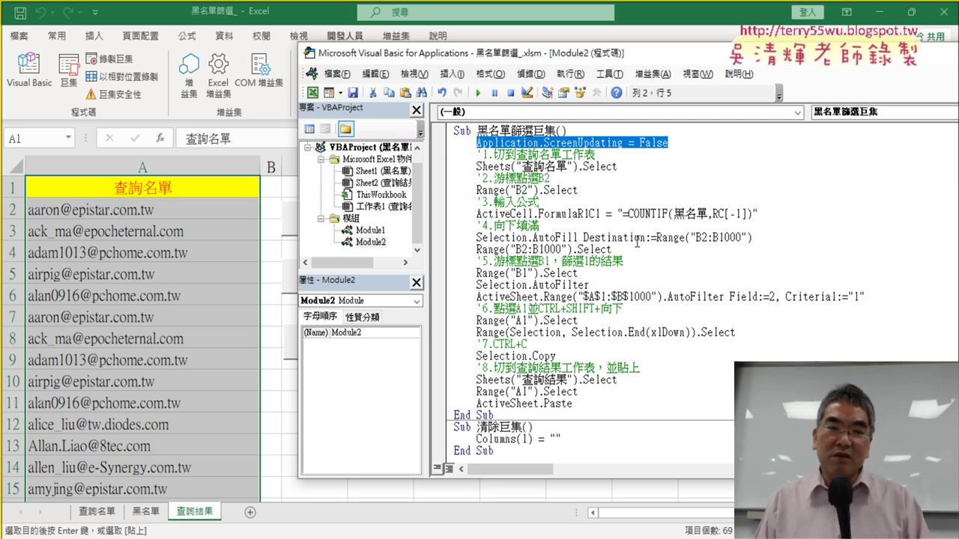
# - Return to 查詢結果, clear column A, and rerun the blacklist filter
pyautogui.click(243, 284)
pyautogui.click(318, 286)
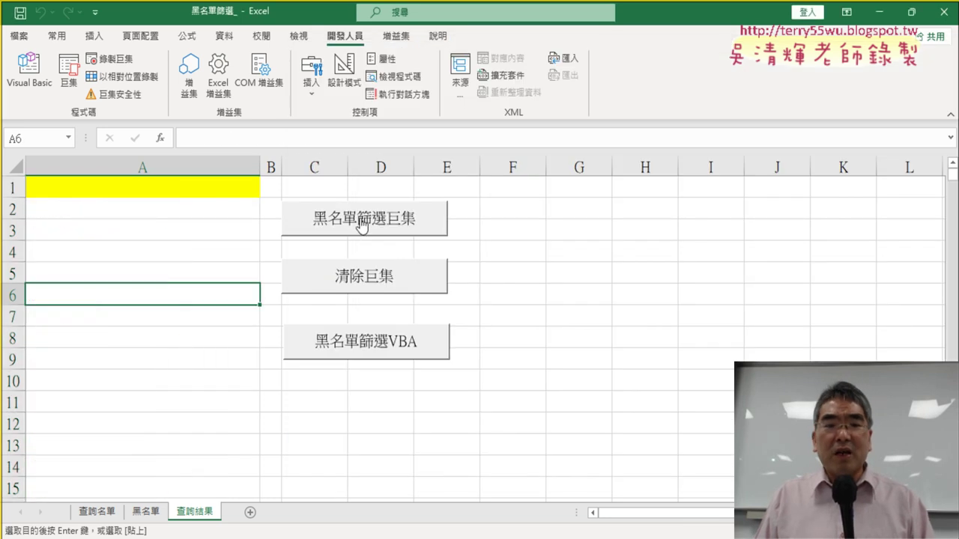
pyautogui.click(361, 226)
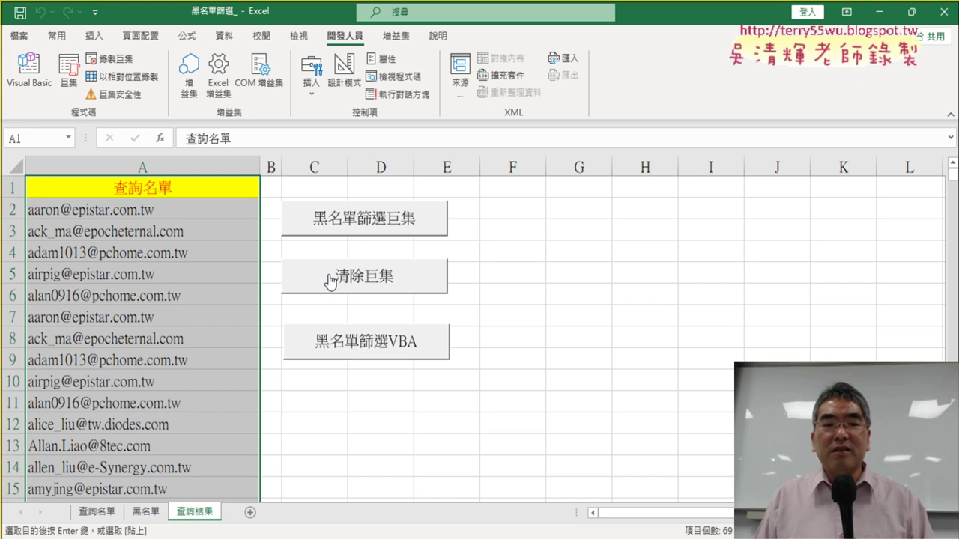
# - Empty 查詢結果's column A with the 清除巨集 button, leaving the yellow header cell
pyautogui.click(363, 290)
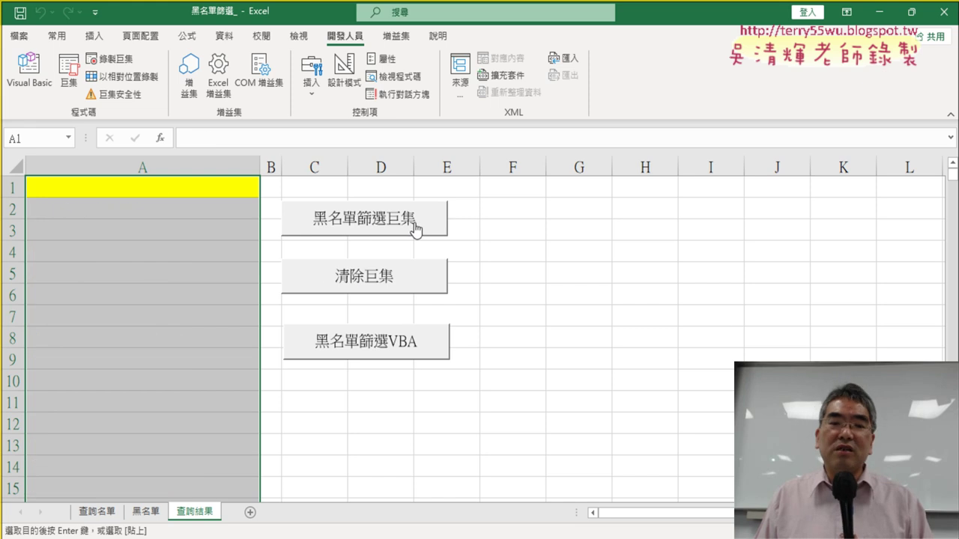